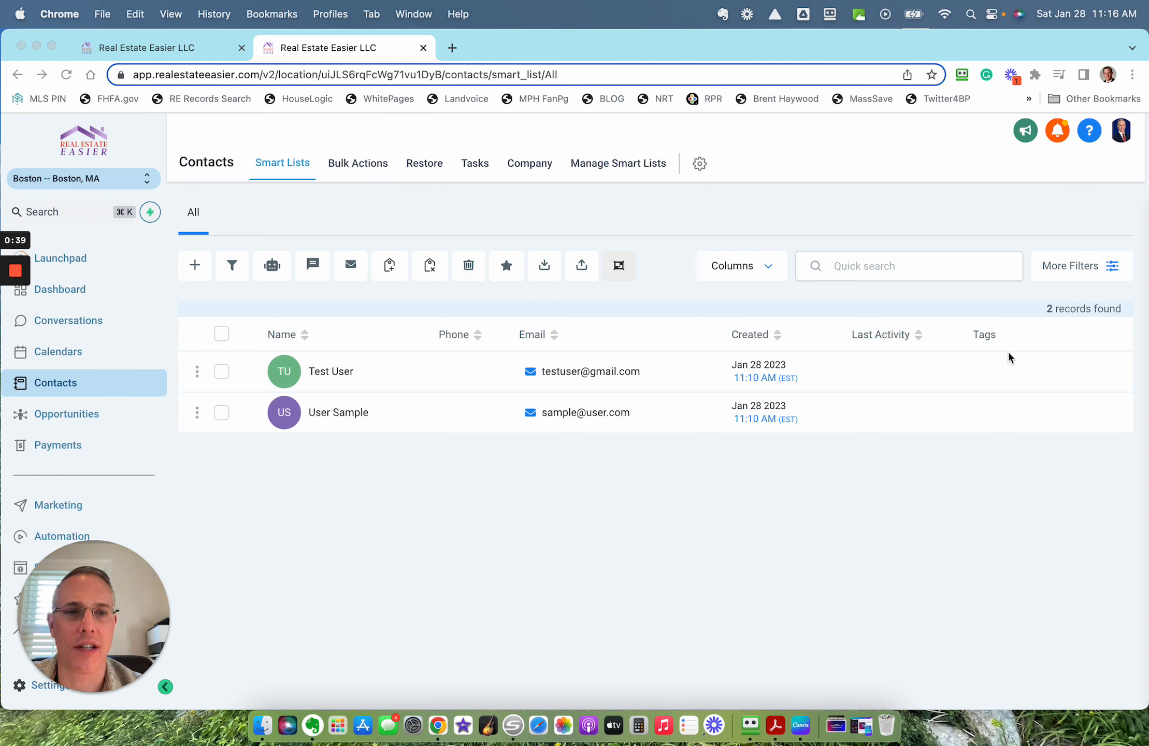
# Step: Start adding tags to both listed contacts and create the tag "newsletter" for them
pyautogui.click(221, 335)
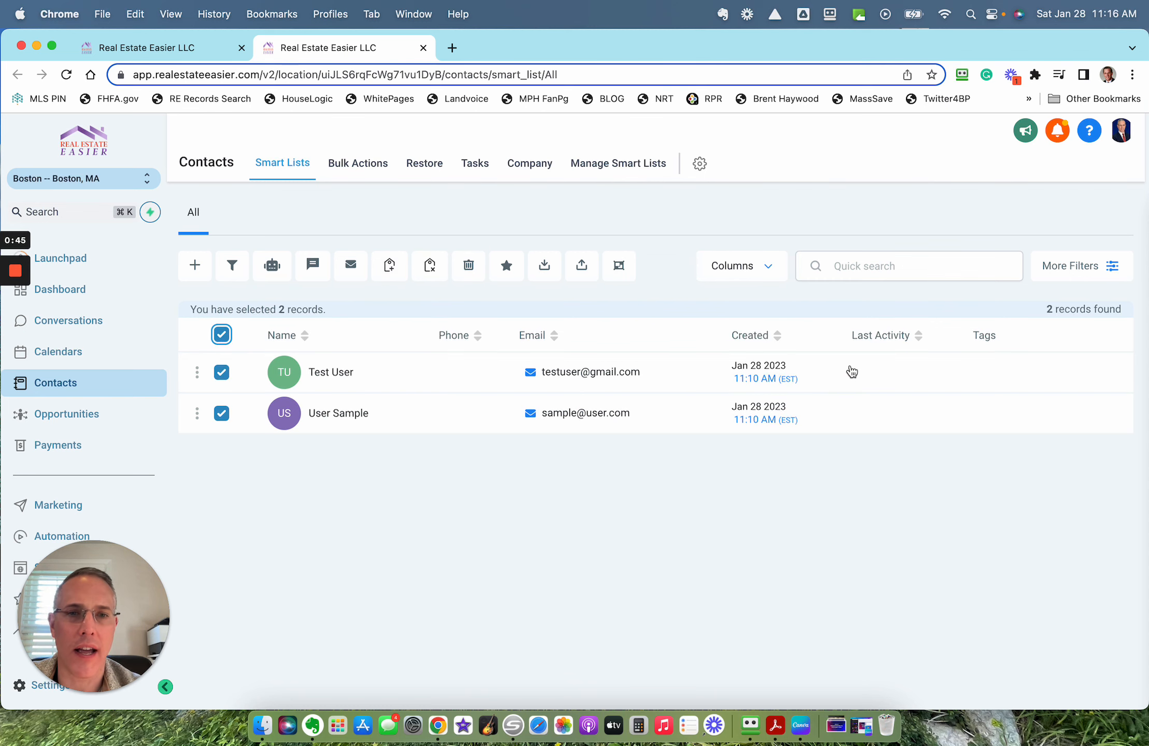
pyautogui.click(389, 269)
pyautogui.click(470, 281)
pyautogui.write('newsl')
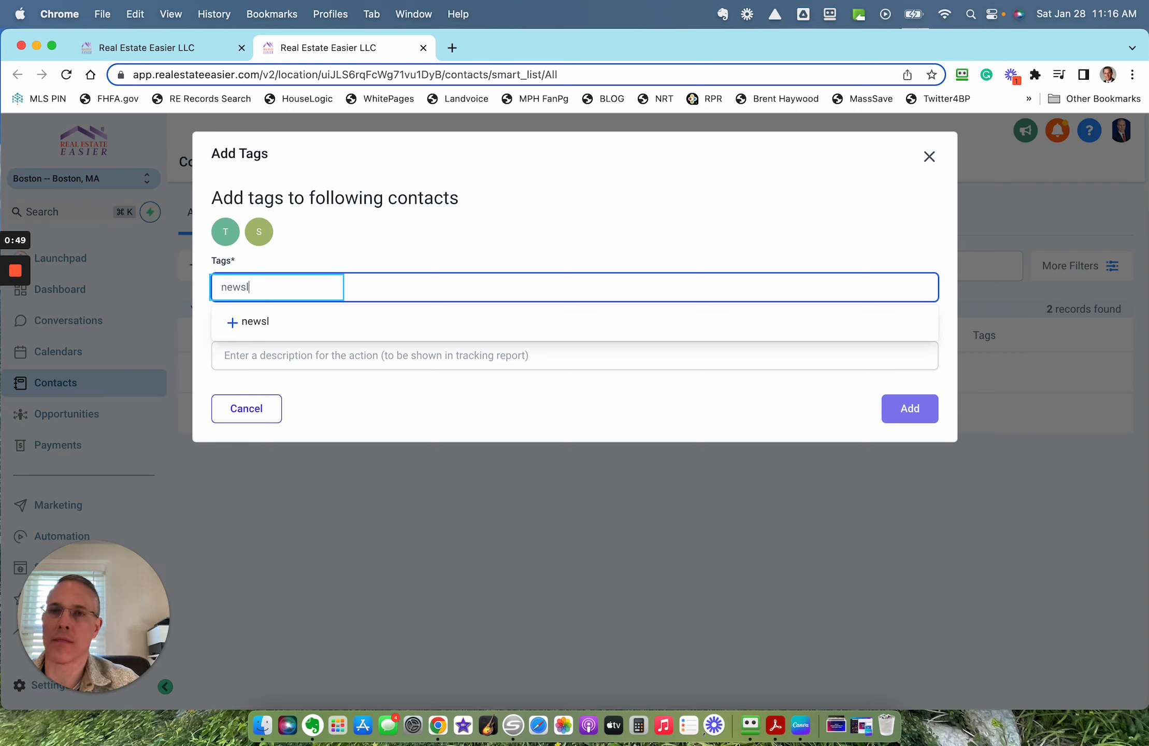
pyautogui.write('etter')
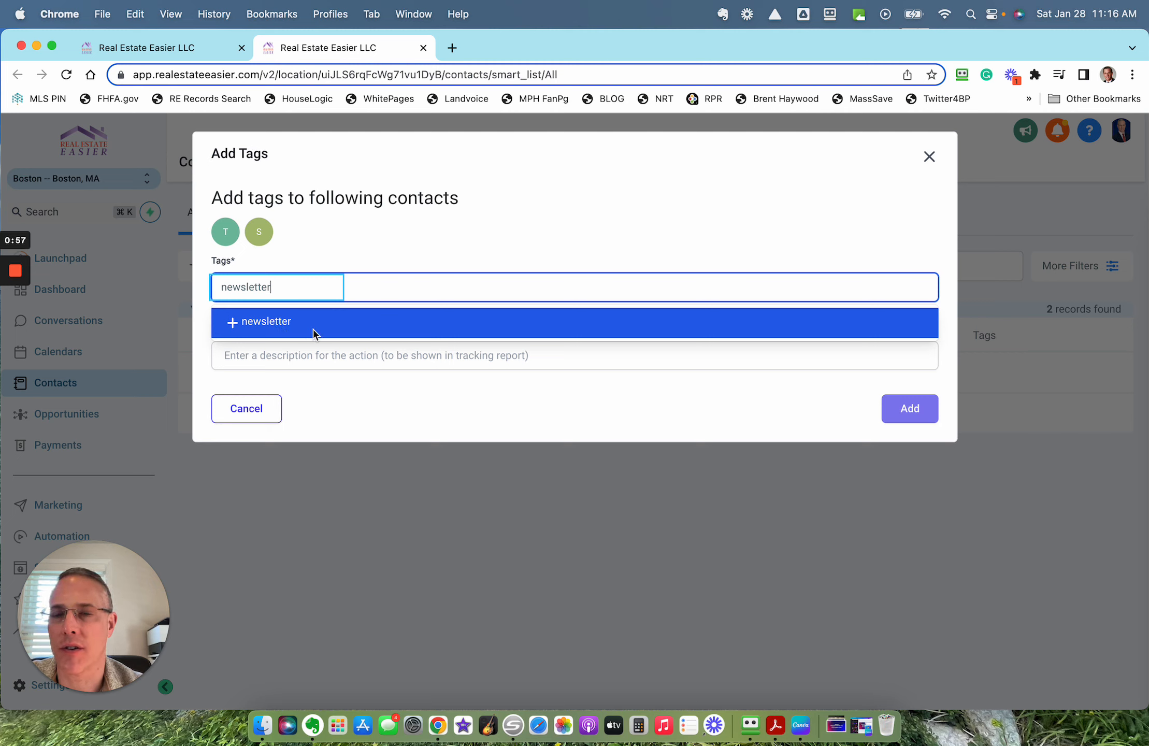
pyautogui.click(238, 329)
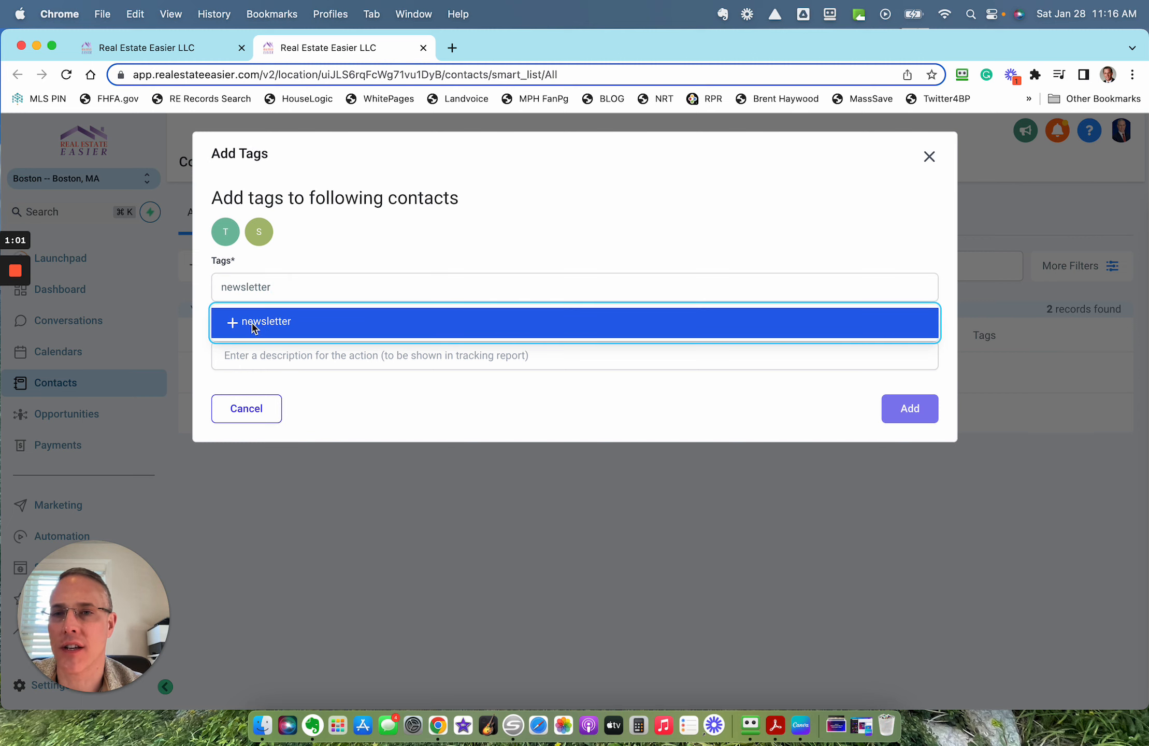
pyautogui.click(251, 324)
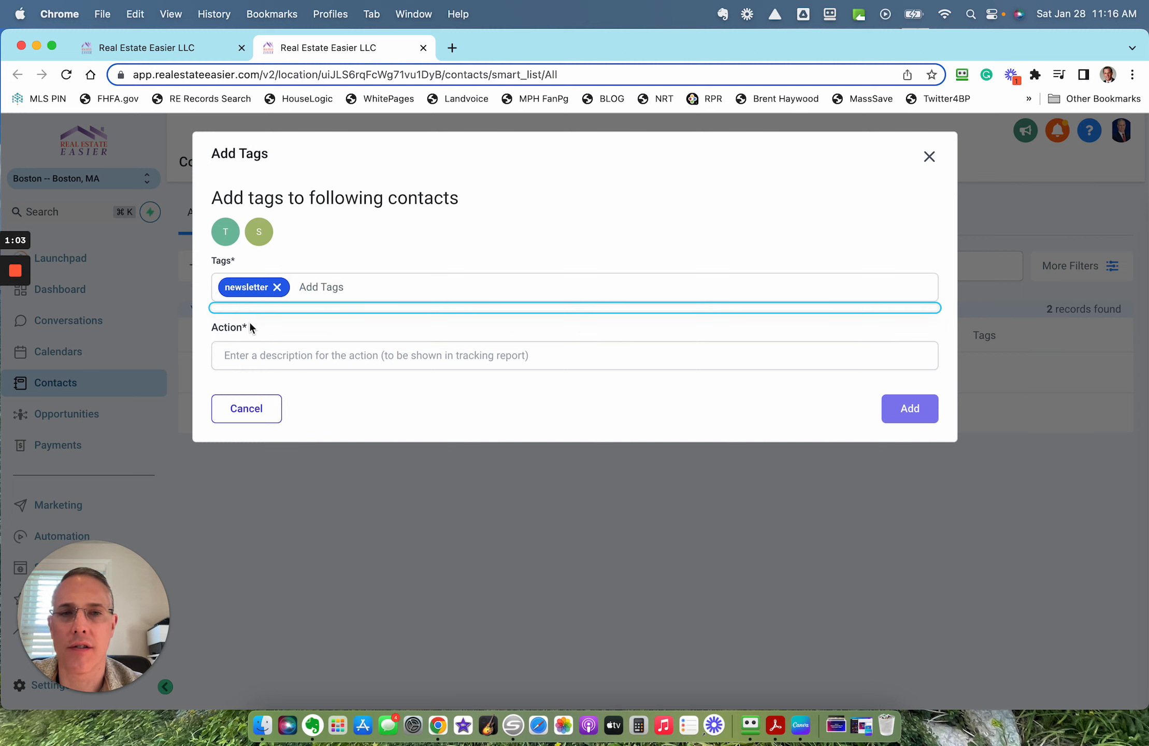
# Step: Describe the tagging action as "I have their address" and add the tag to both contacts
pyautogui.click(309, 362)
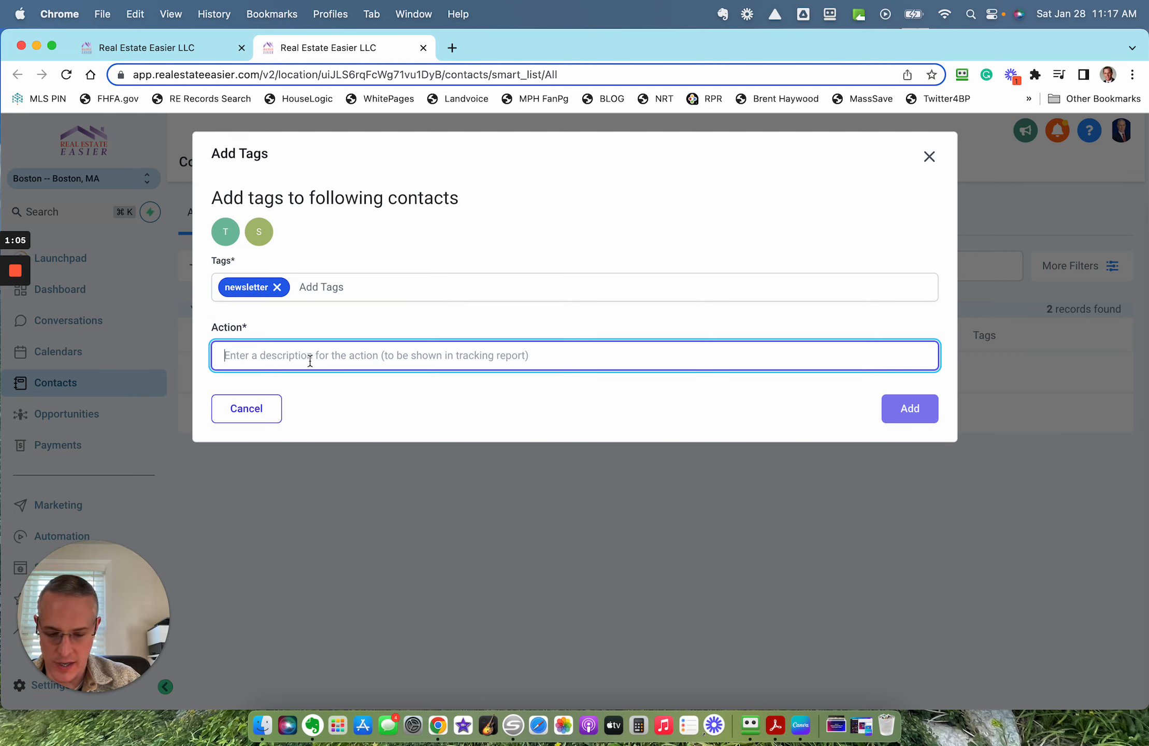
pyautogui.write('I have their ')
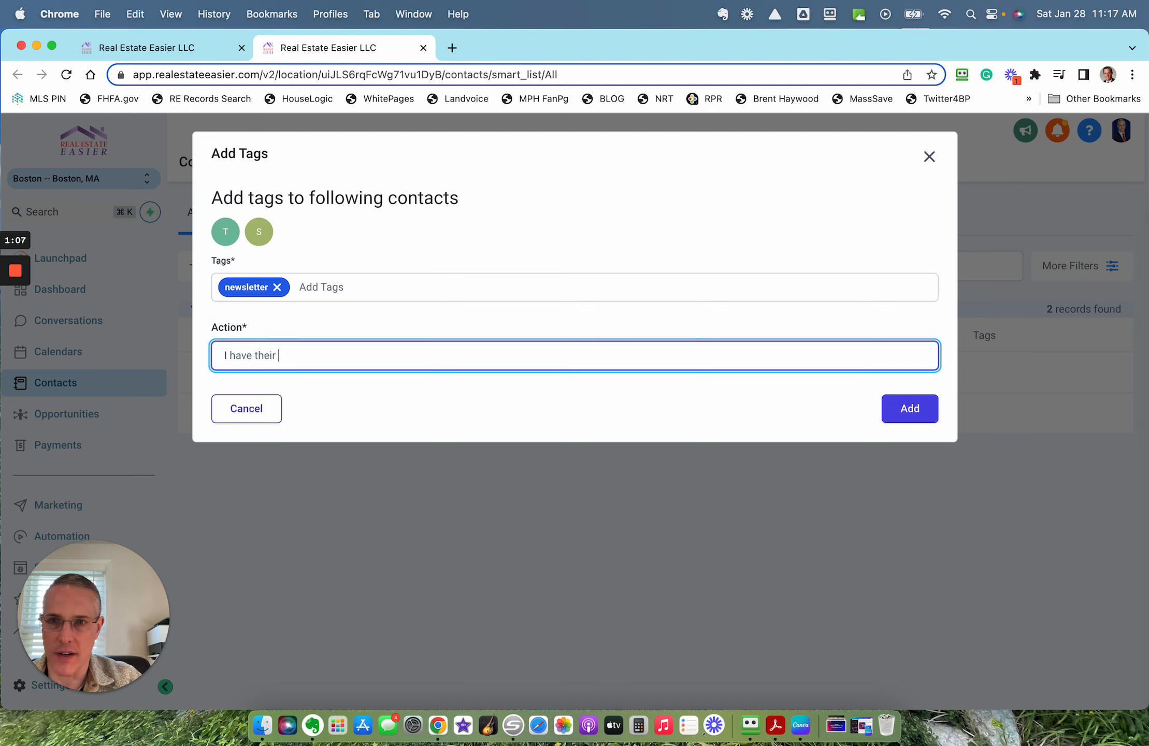
pyautogui.write('address')
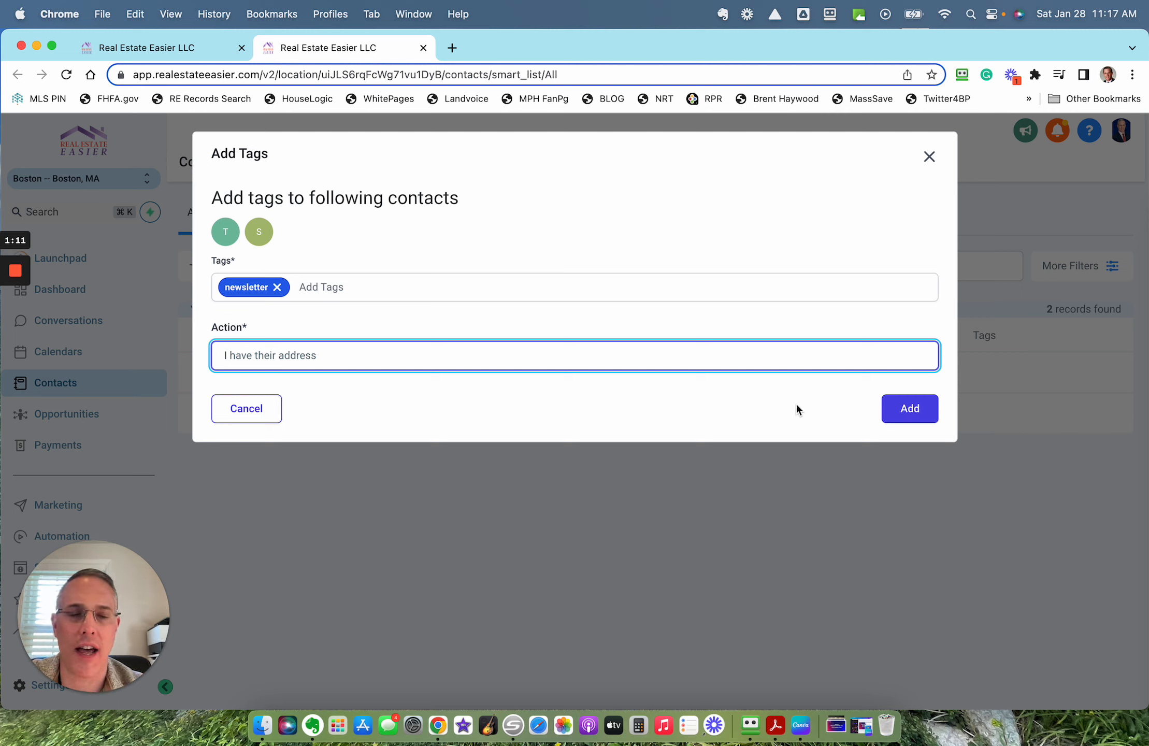
pyautogui.click(914, 415)
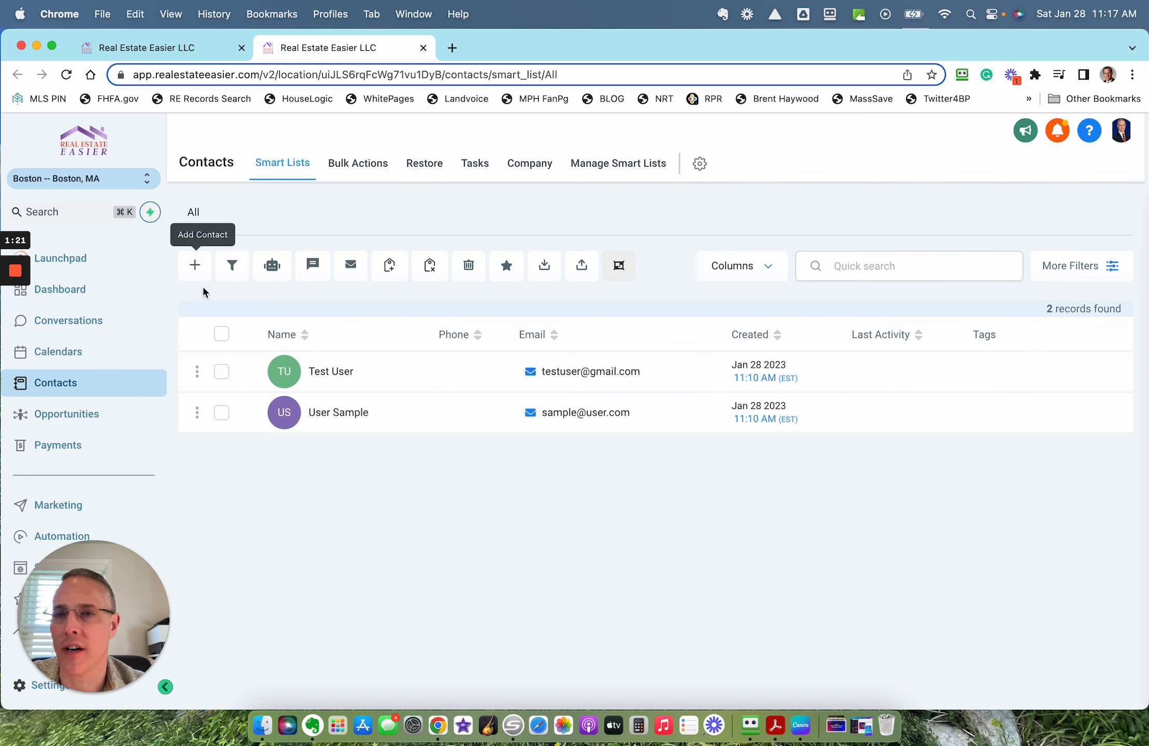
# Step: Start removing tags from only the Test User contact and choose the "newsletter" tag for removal
pyautogui.click(221, 371)
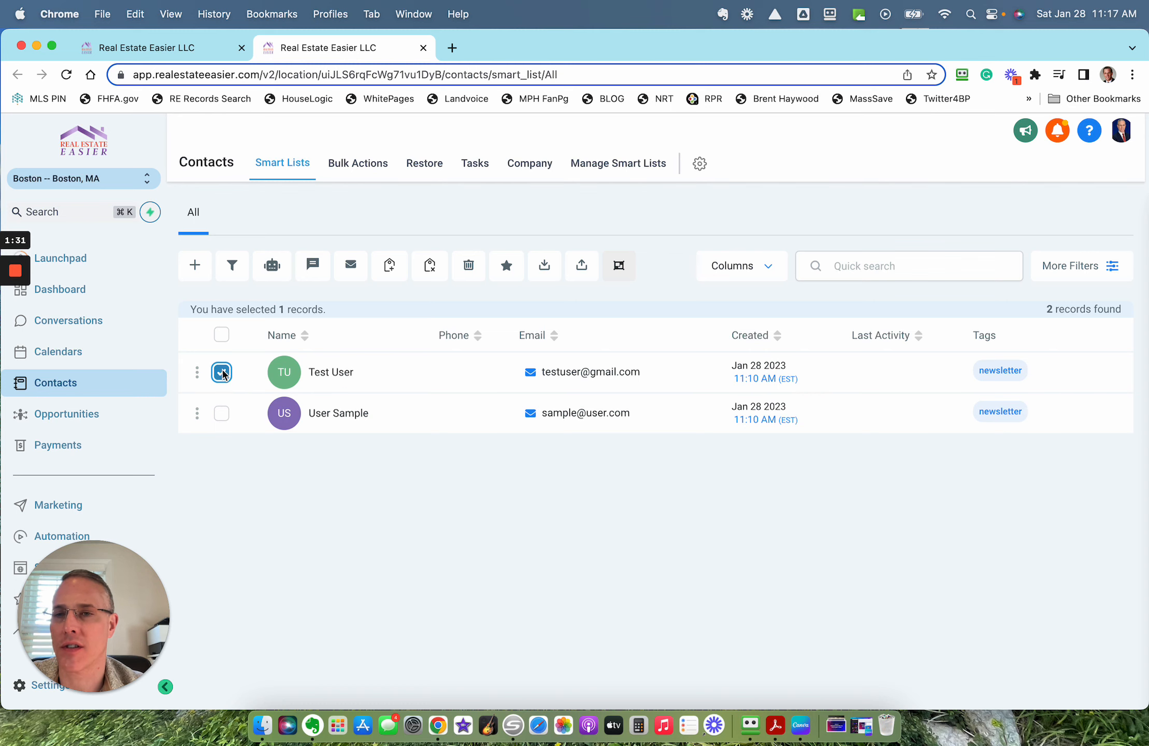
pyautogui.click(222, 335)
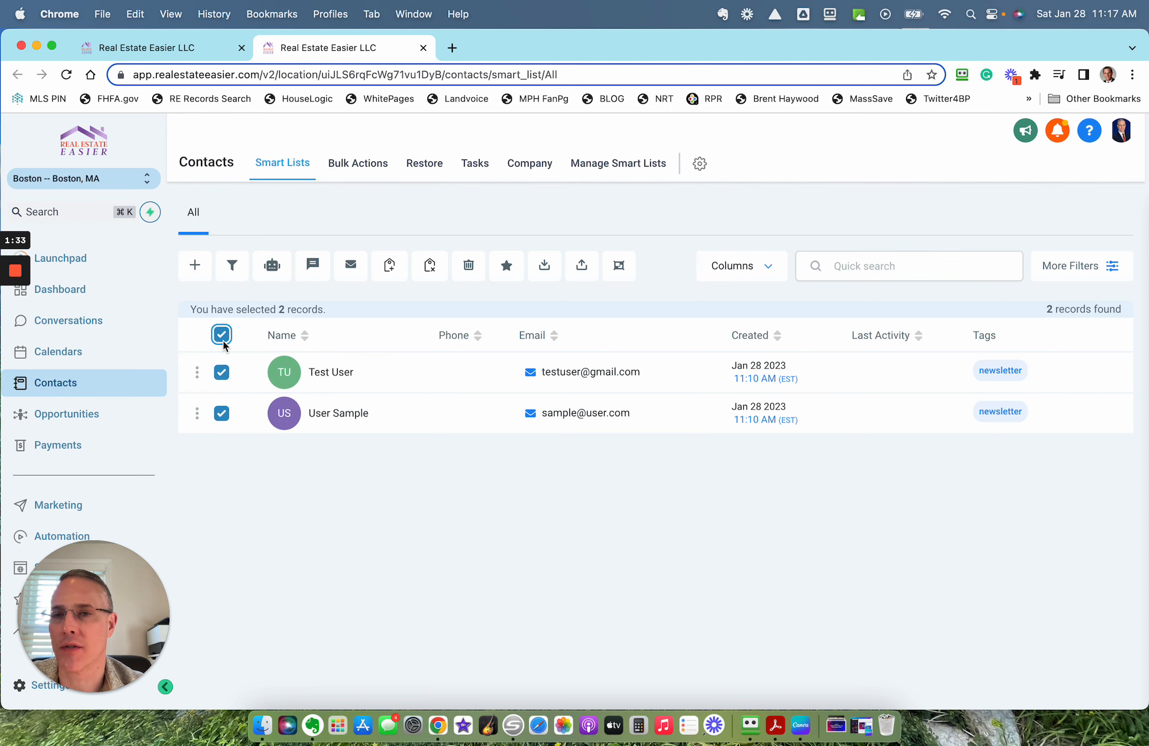
pyautogui.click(221, 335)
pyautogui.click(221, 372)
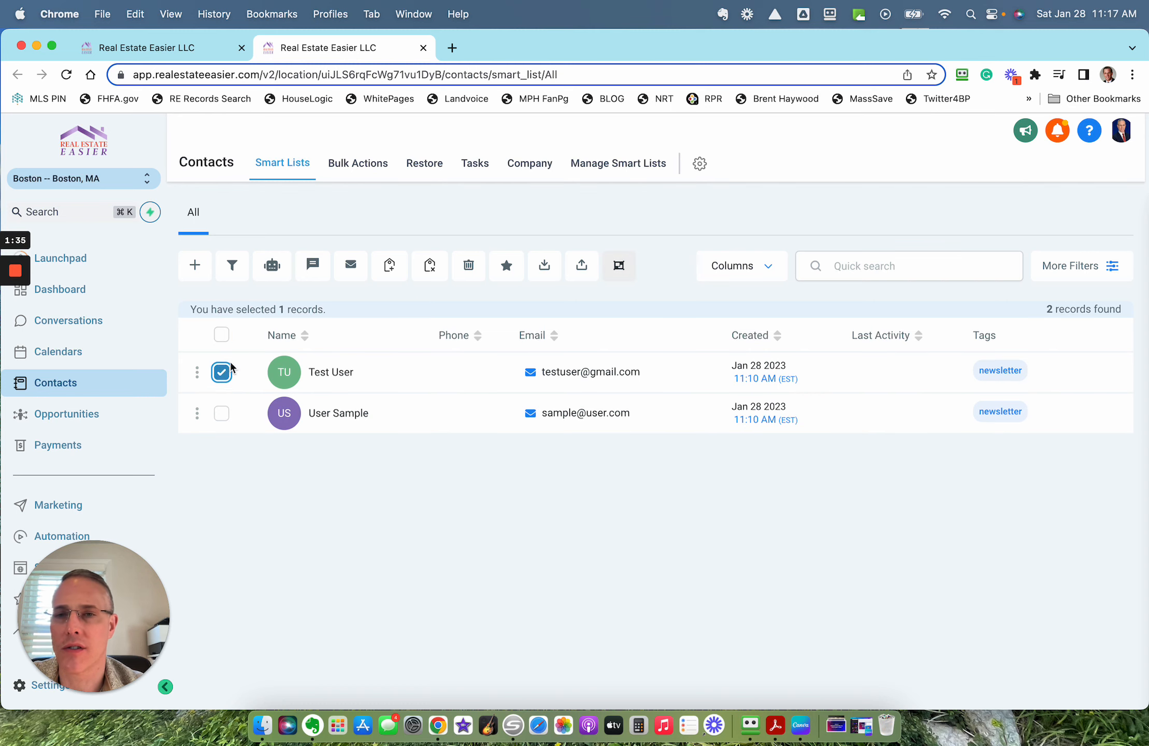
pyautogui.click(430, 266)
pyautogui.click(401, 286)
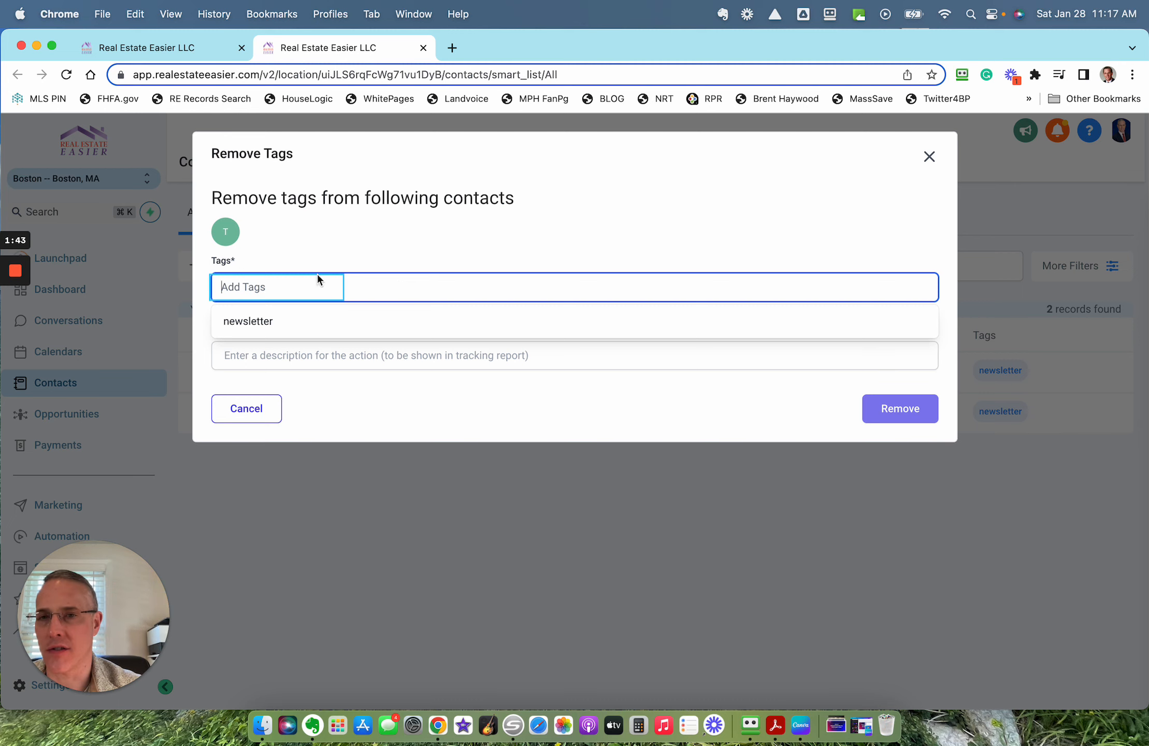
pyautogui.write('neww')
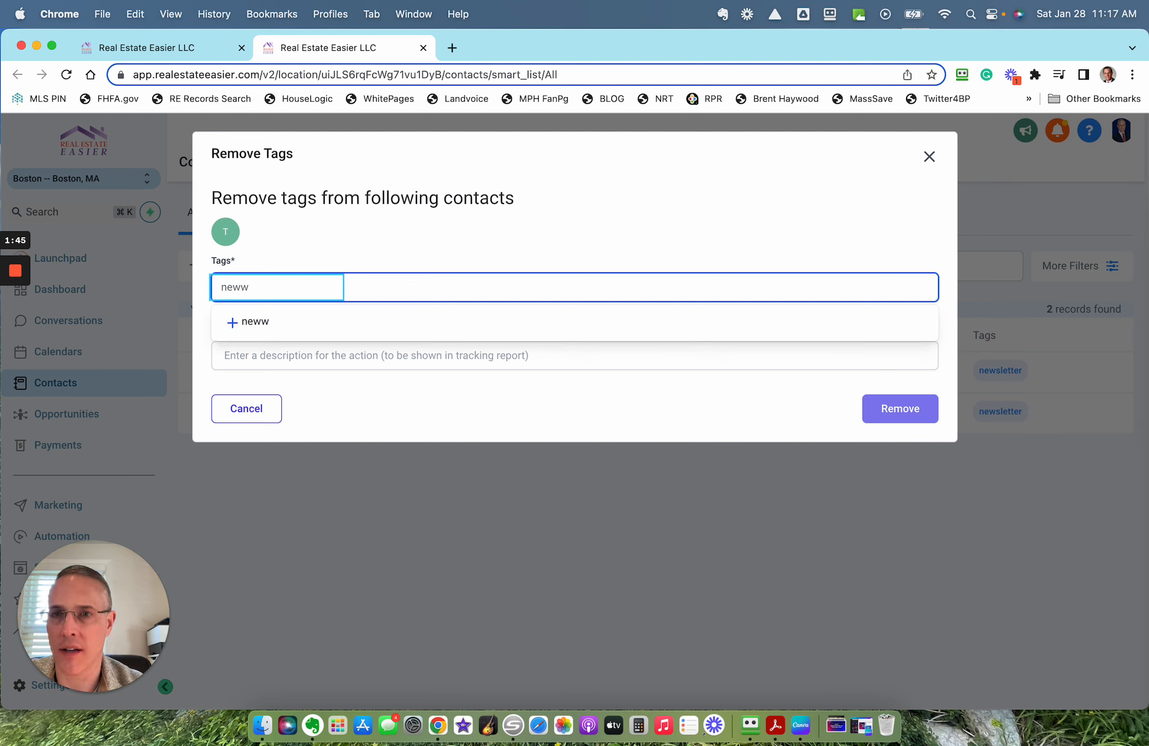
pyautogui.press('BackSpace')
pyautogui.write('s')
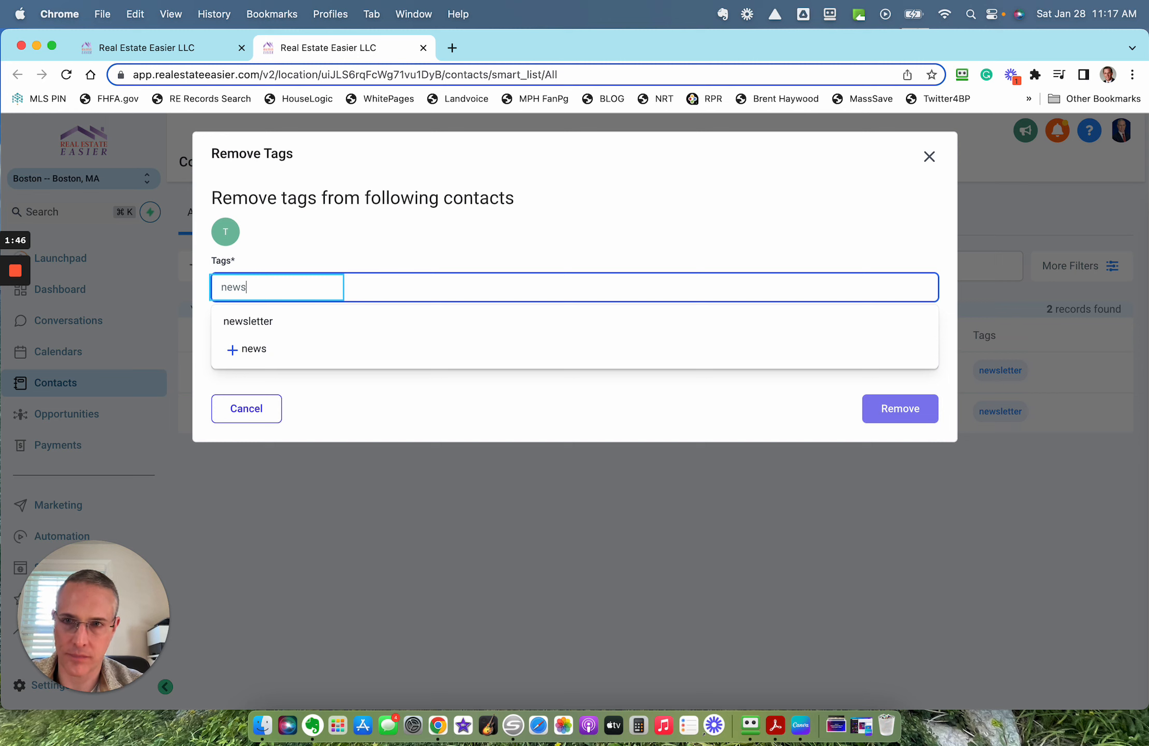
pyautogui.click(276, 321)
# Step: Describe the removal action as "lost their address" and remove the tag from the Test User contact
pyautogui.click(331, 354)
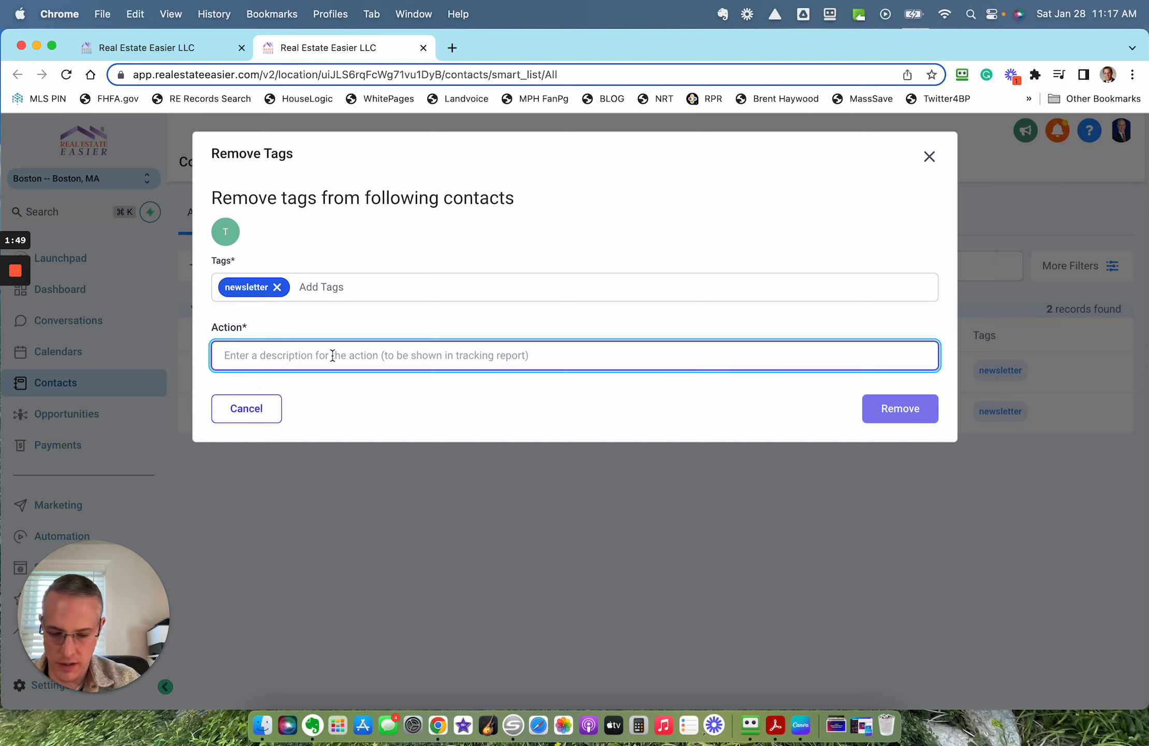
pyautogui.write('lost their ad')
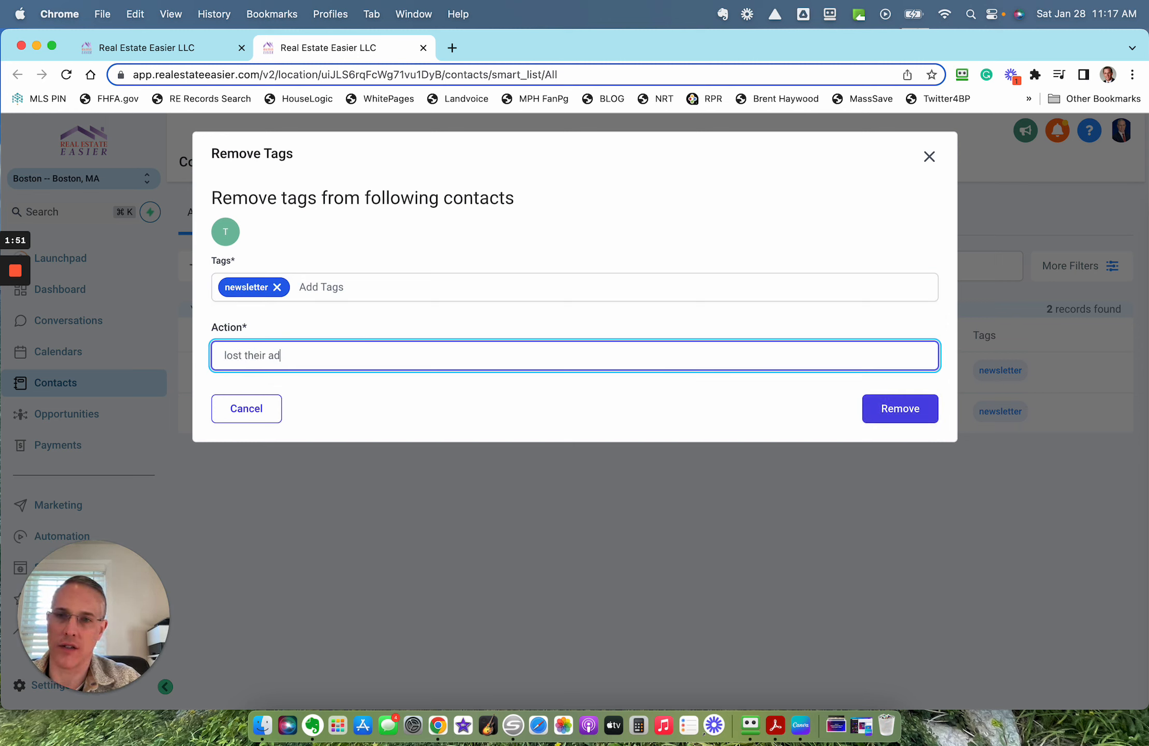
pyautogui.write('dress')
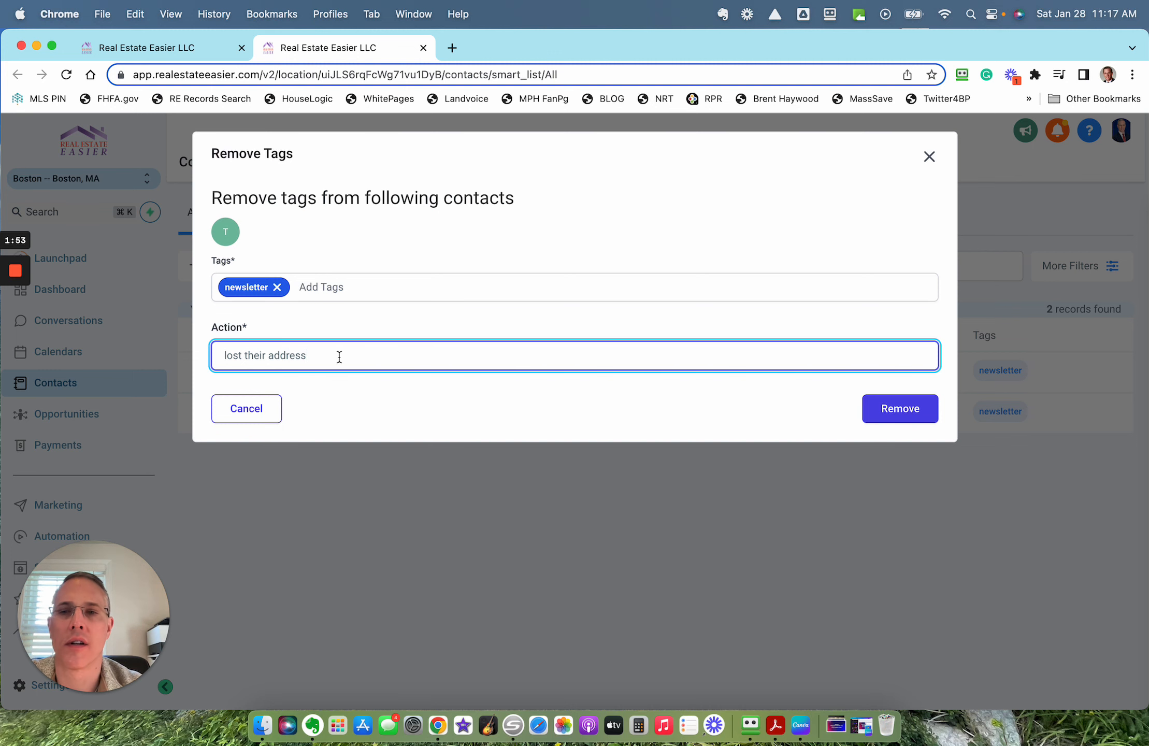
pyautogui.click(883, 412)
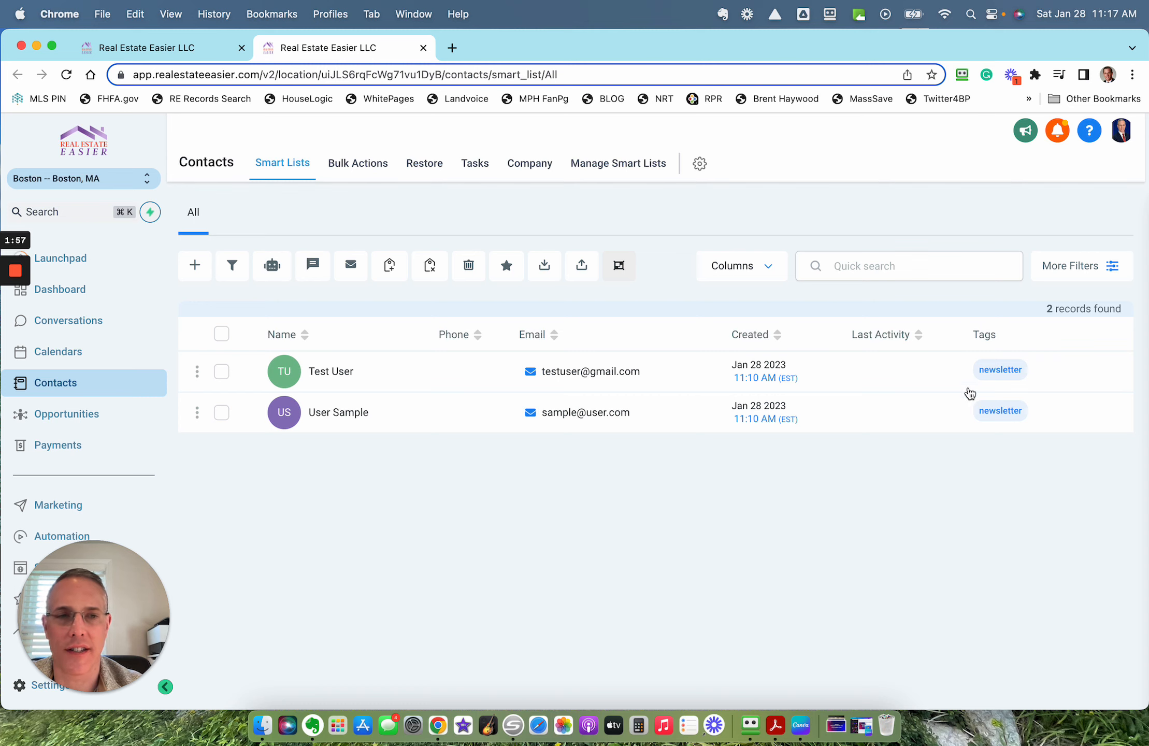
# Step: Start adding tags to both contacts, creating a new "e-newsletter" tag and including the existing "newsletter" tag
pyautogui.click(221, 334)
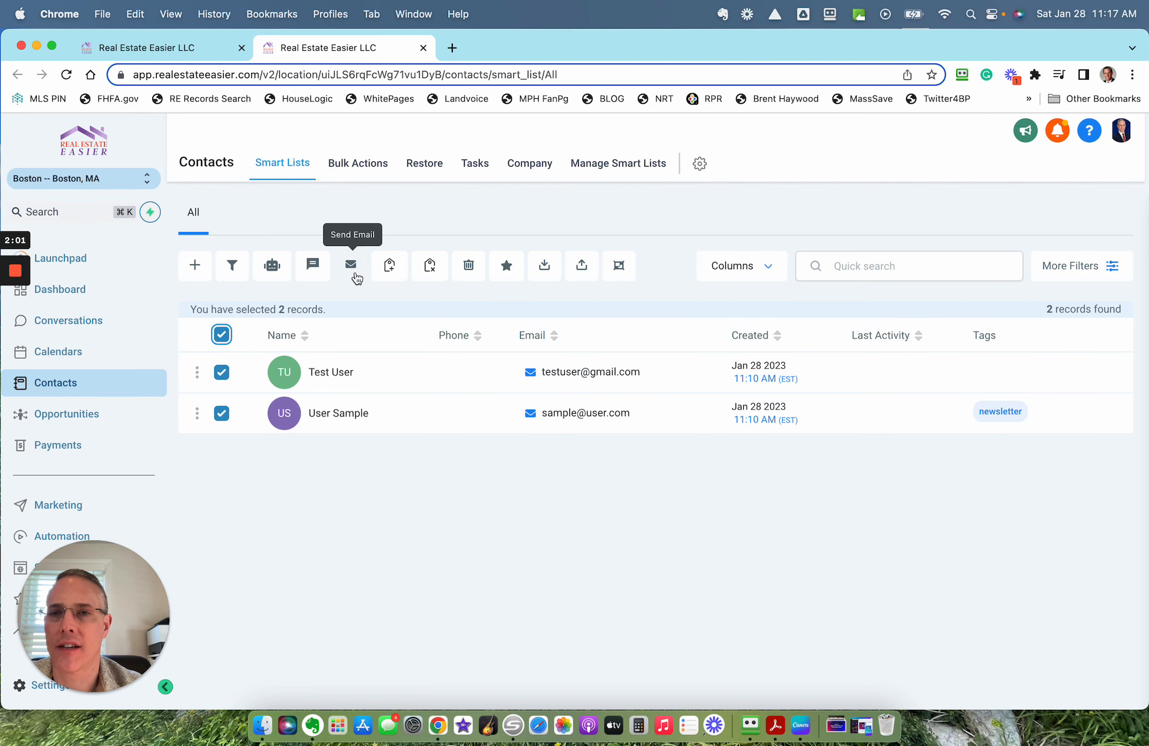
pyautogui.click(391, 267)
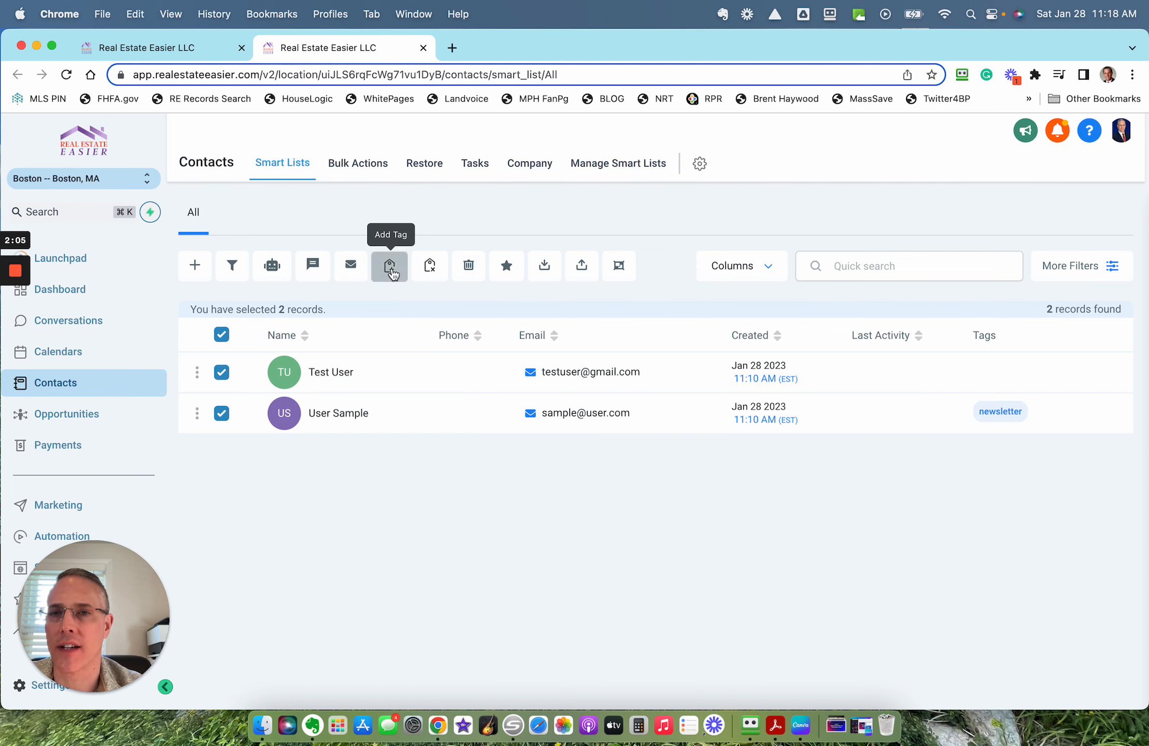
pyautogui.click(346, 291)
pyautogui.write('e-news')
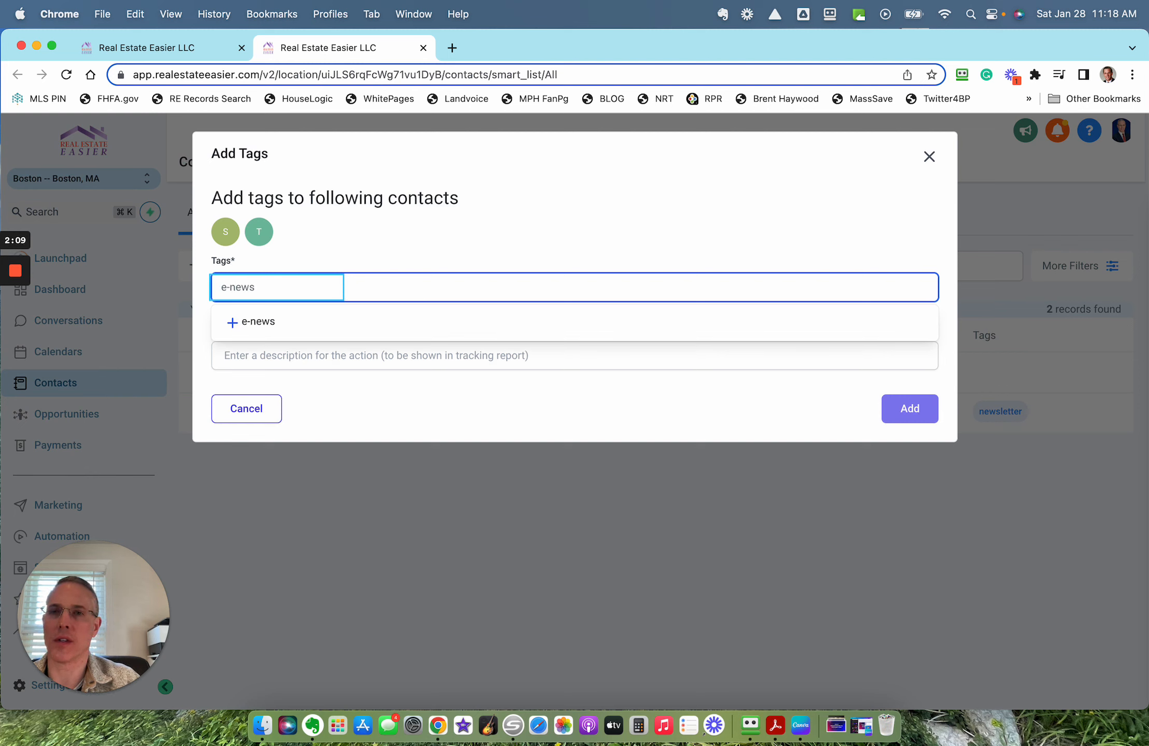
pyautogui.write('letter')
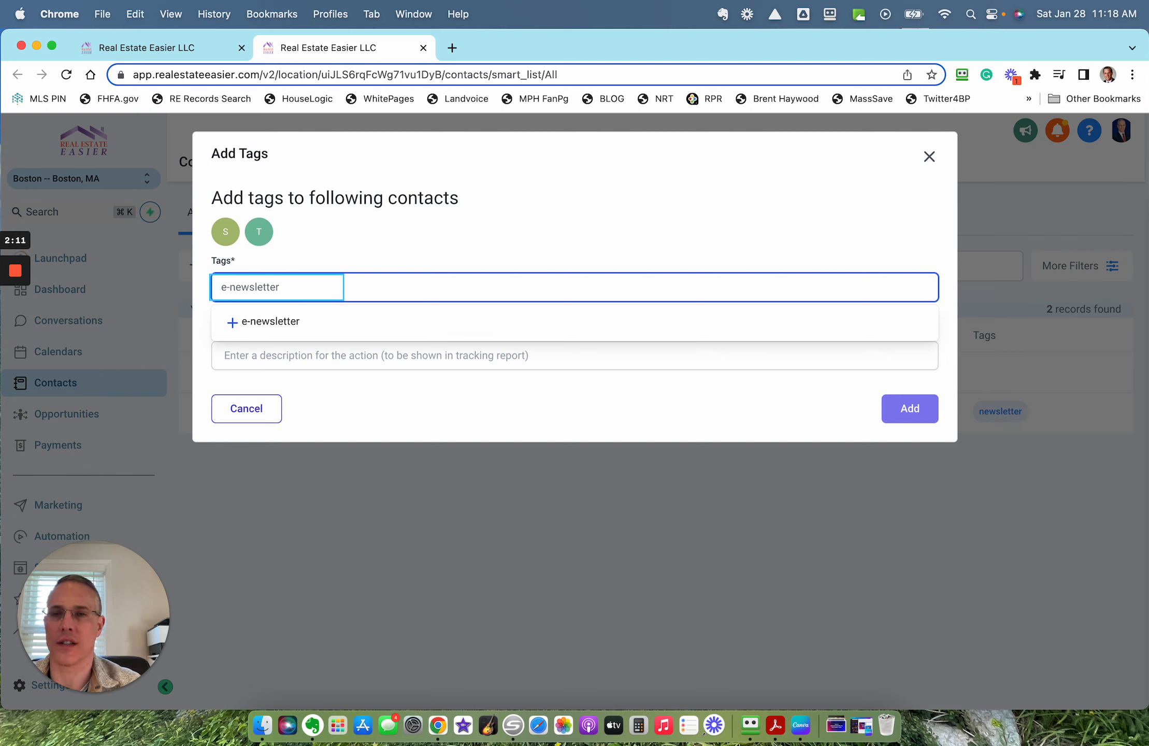
pyautogui.click(275, 325)
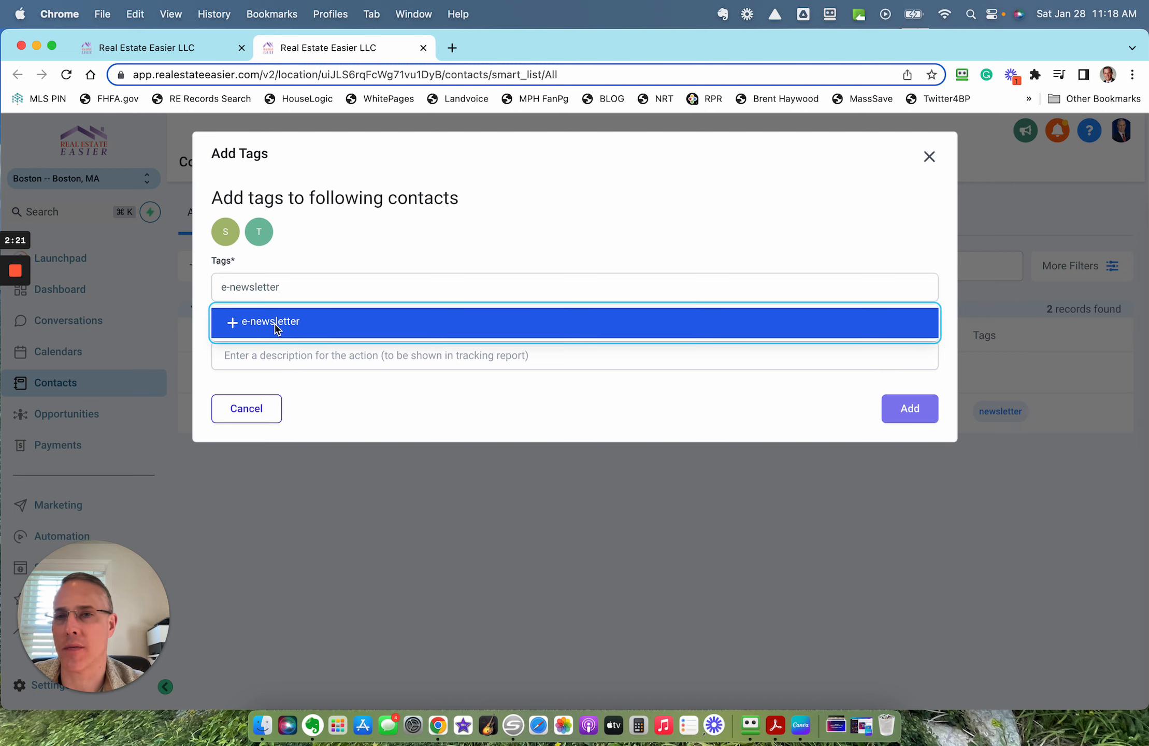
pyautogui.click(248, 325)
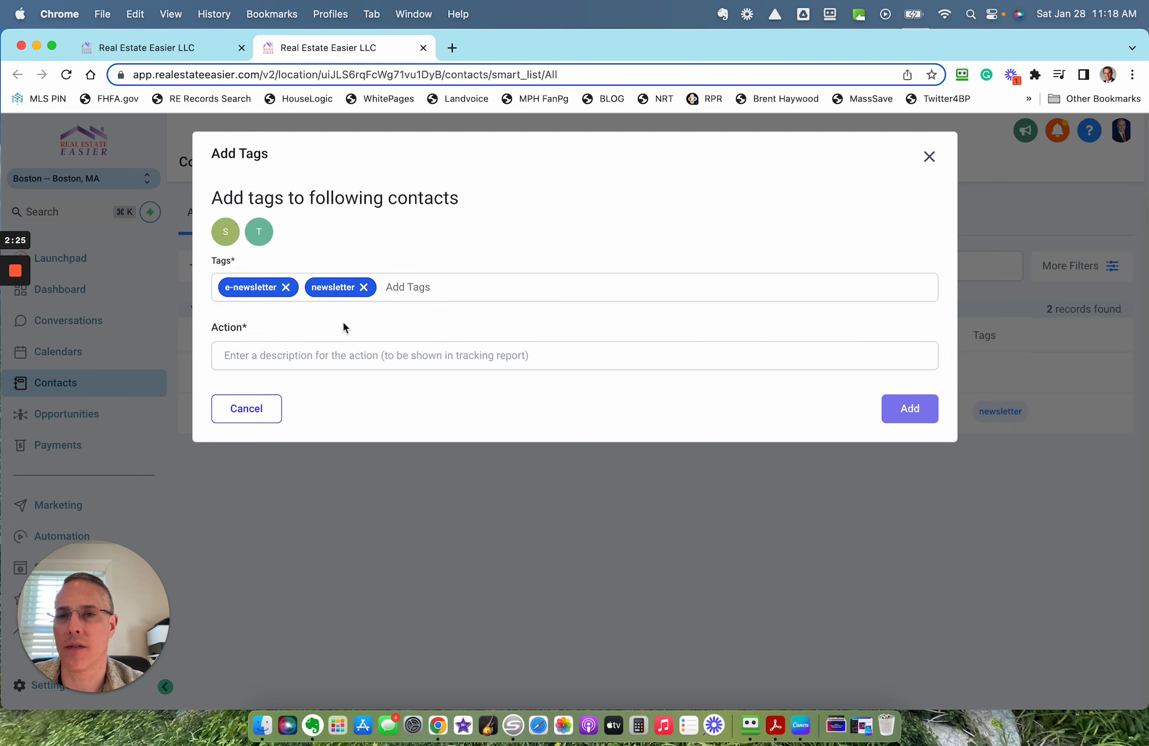
# Step: Enter an action description about having email and add the two chosen tags to both contacts
pyautogui.click(330, 363)
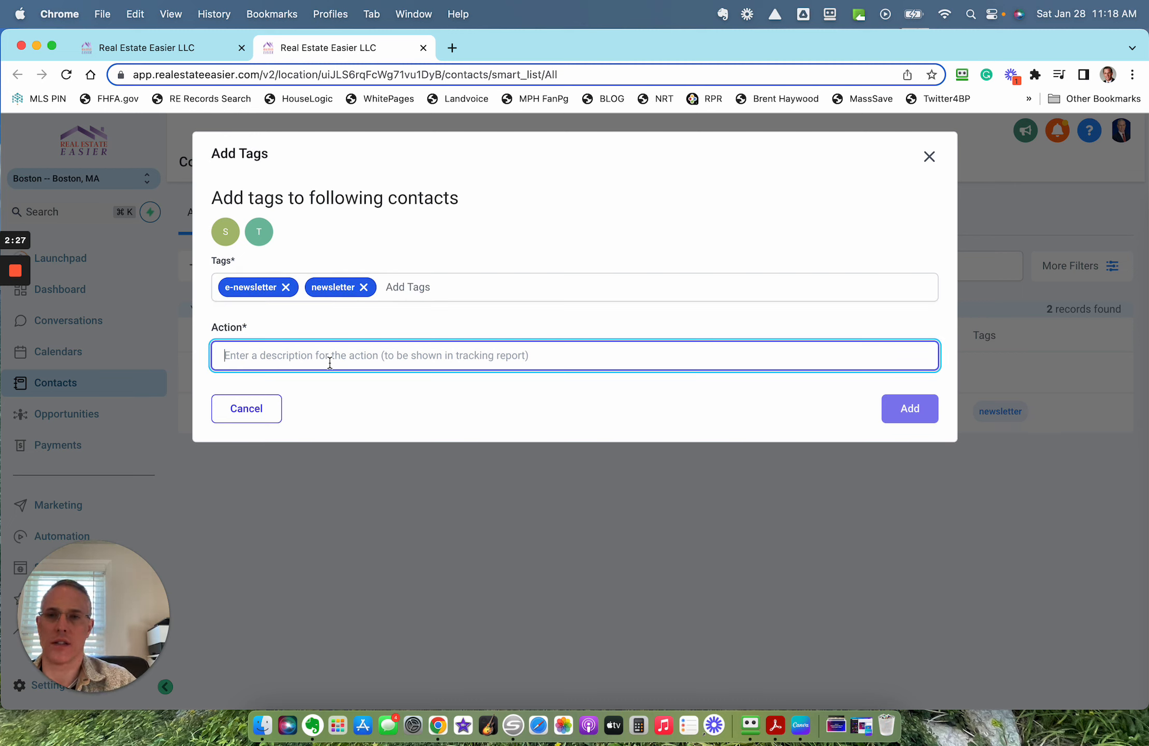
pyautogui.write('I')
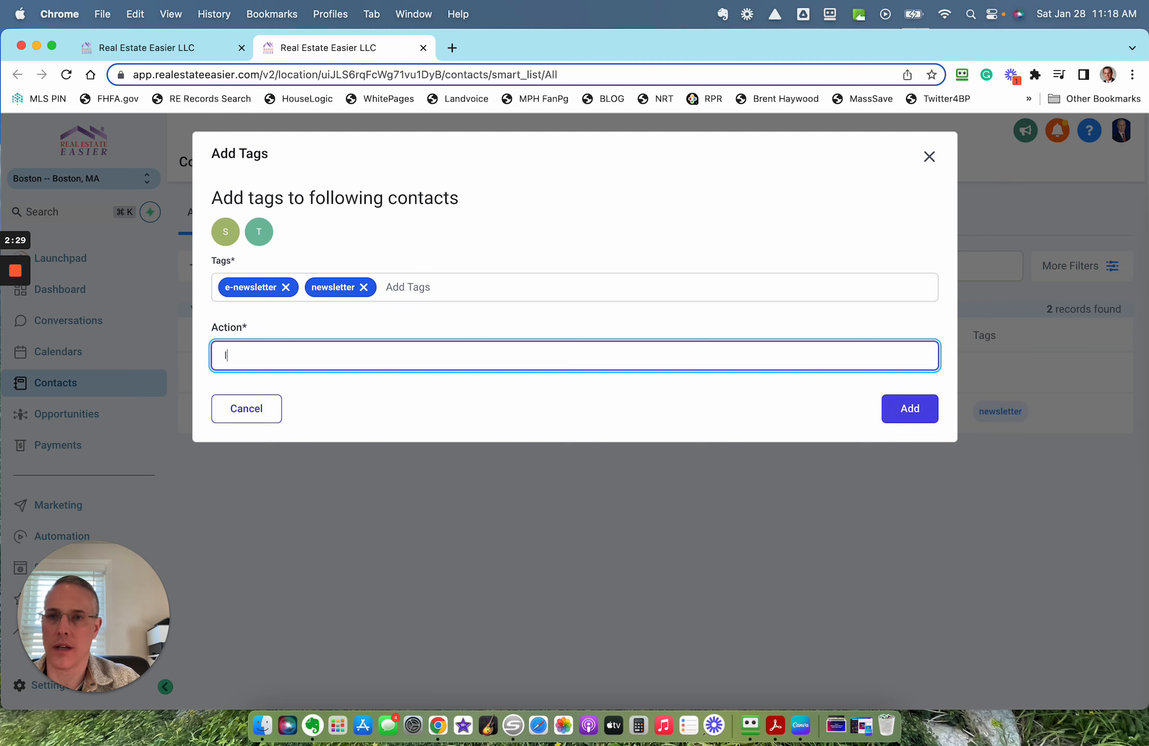
pyautogui.write(' have some')
pyautogui.press('BackSpace')
pyautogui.press('BackSpace')
pyautogui.press('BackSpace')
pyautogui.press('BackSpace')
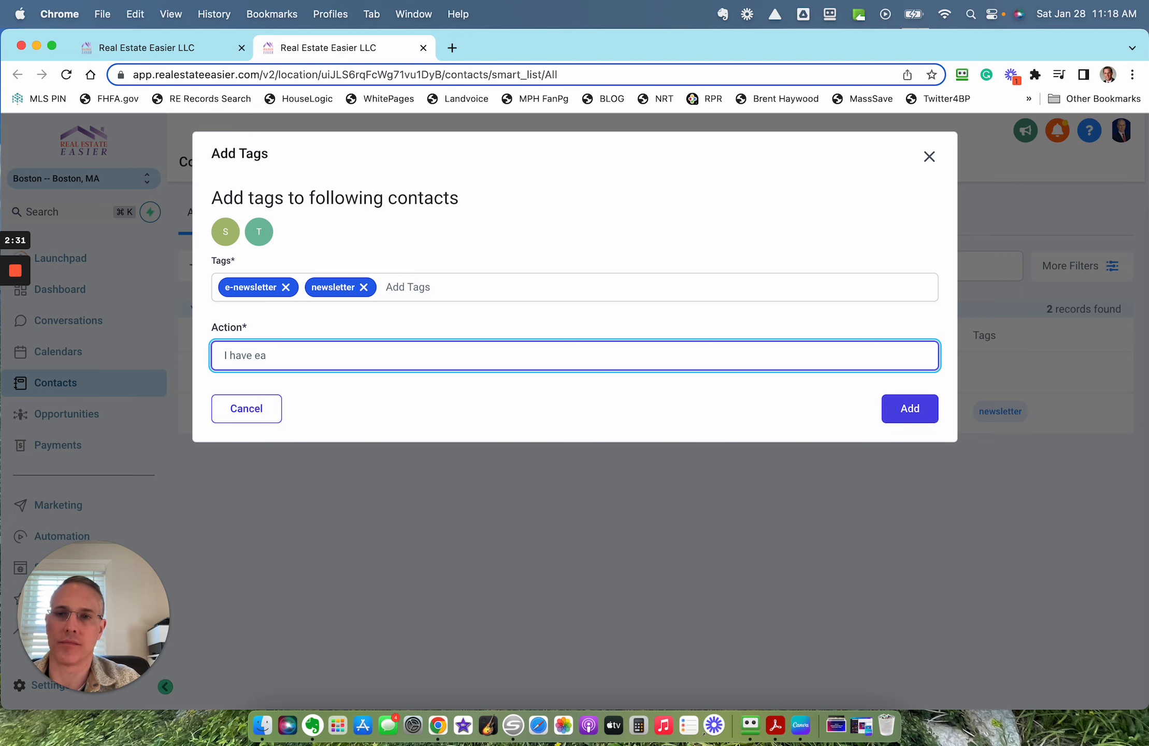
pyautogui.write('email')
pyautogui.click(907, 408)
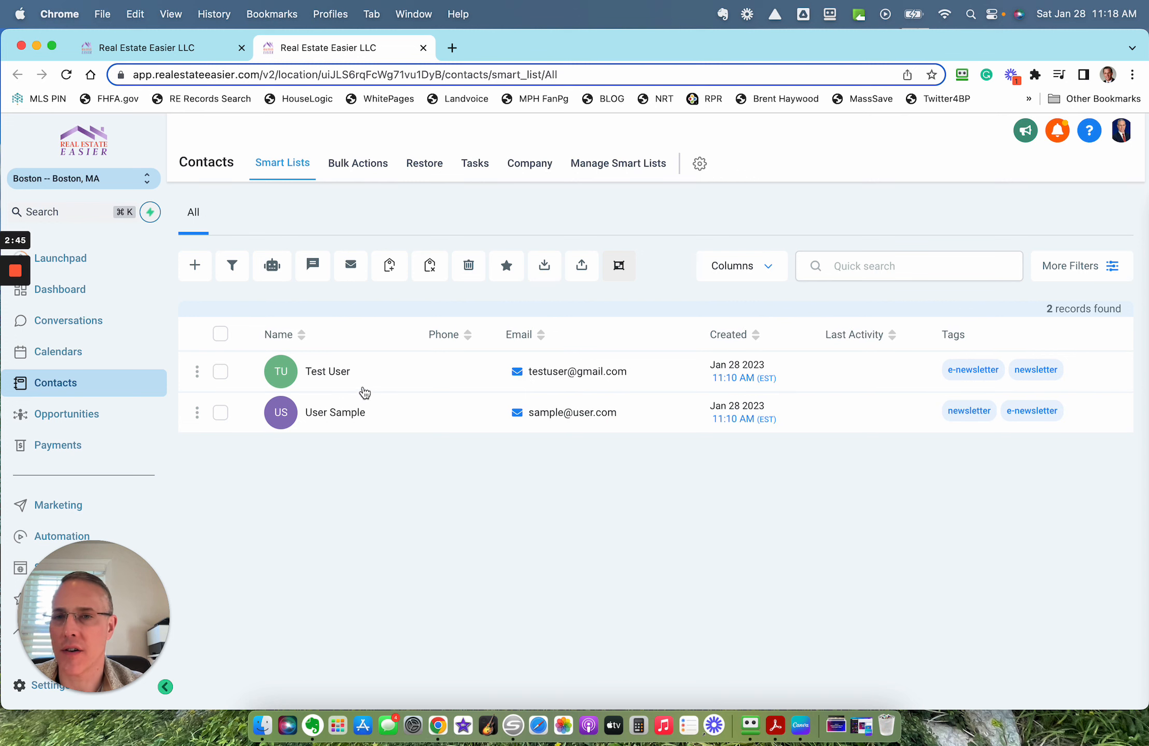
# Step: Remove the "e-newsletter" tag inside the Test User contact's record and return to the contacts list
pyautogui.click(336, 371)
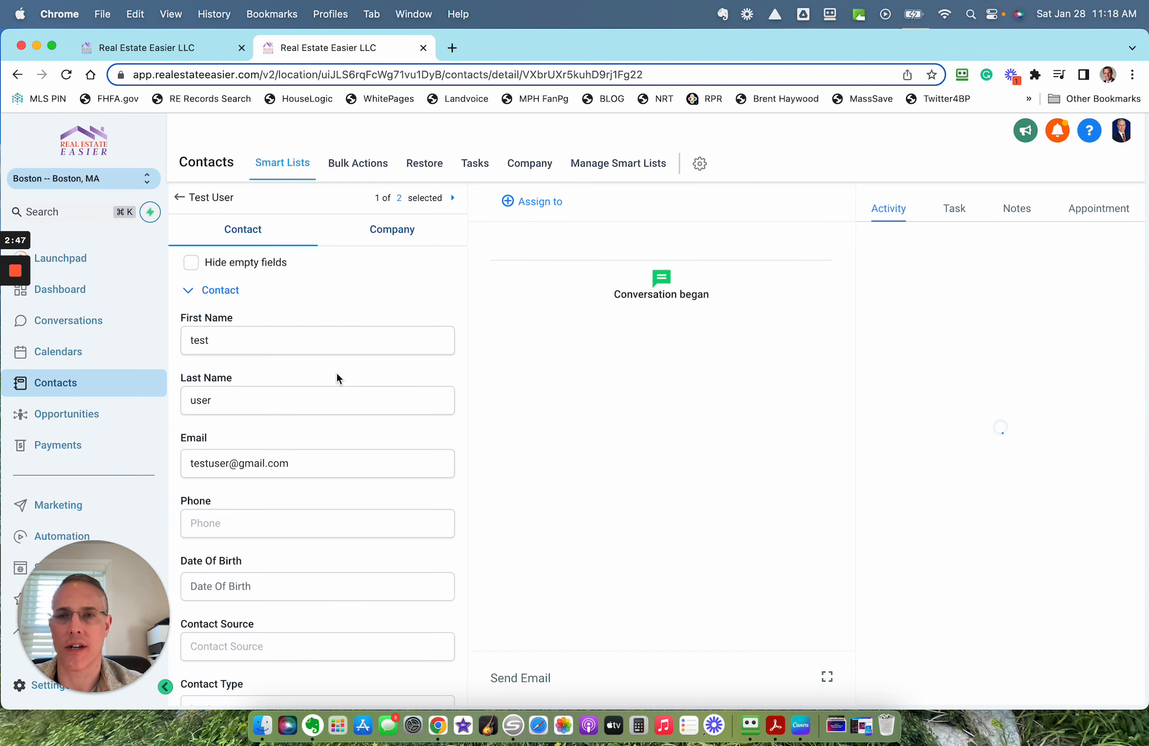
pyautogui.scroll(-10, 330, 536)
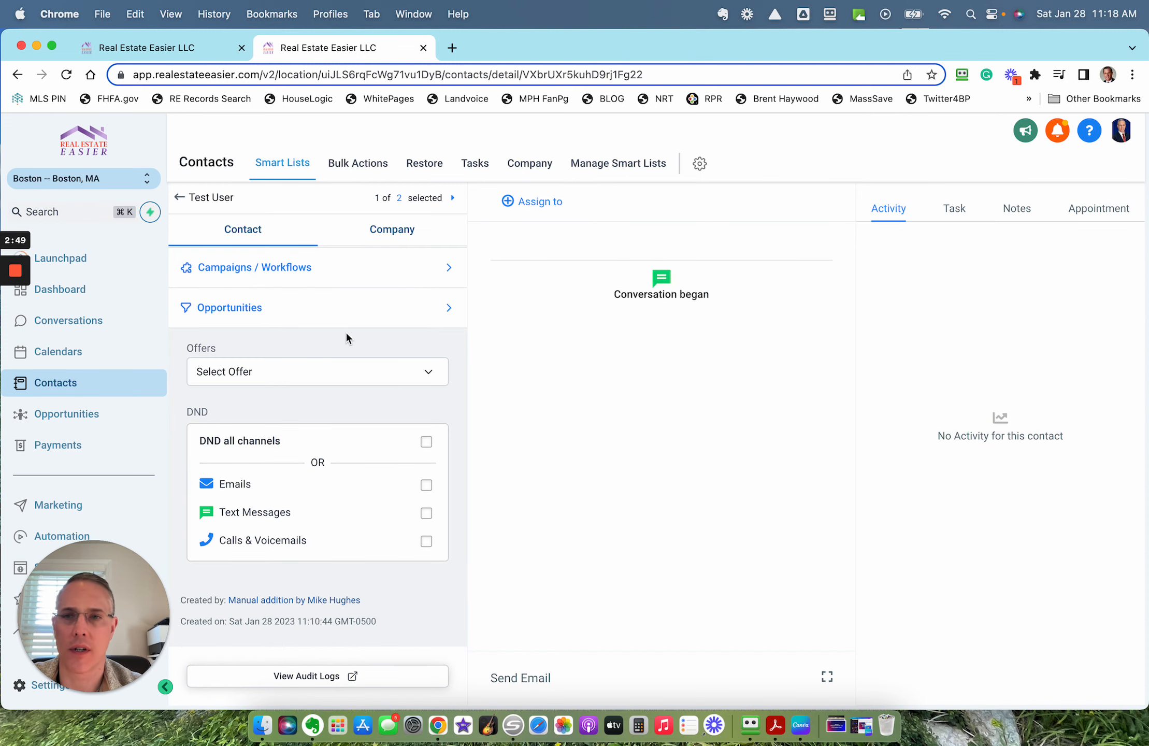
pyautogui.scroll(8, 344, 331)
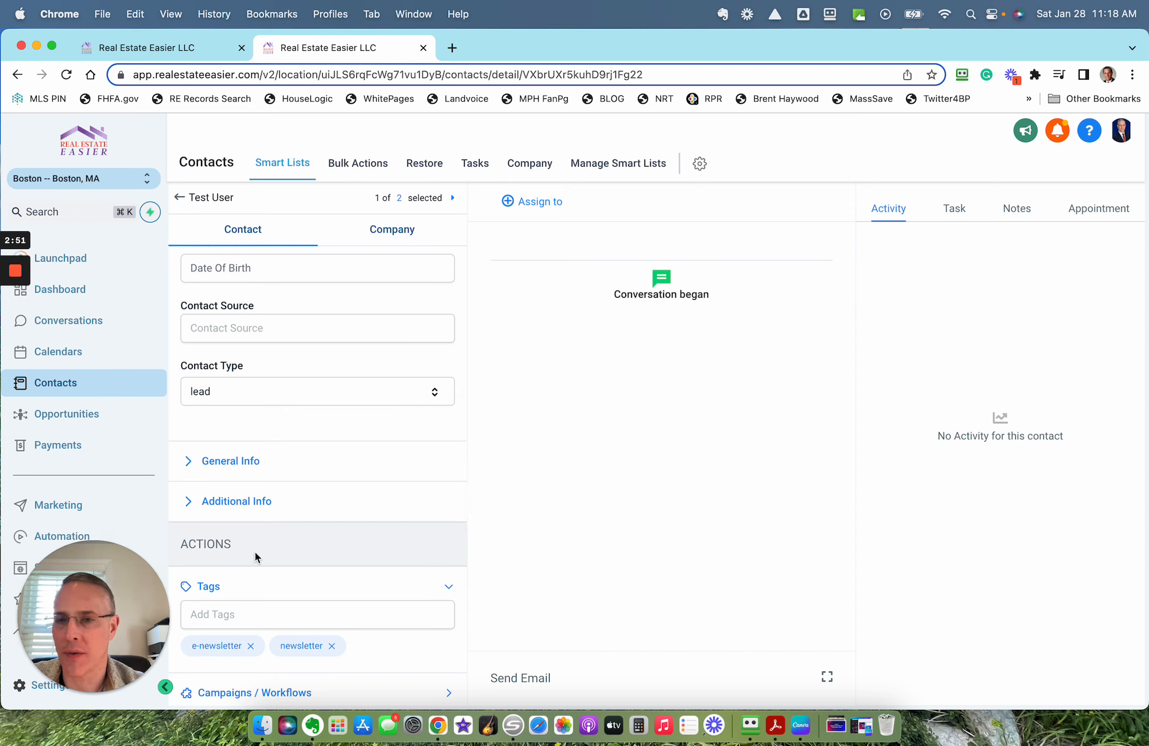
pyautogui.click(252, 646)
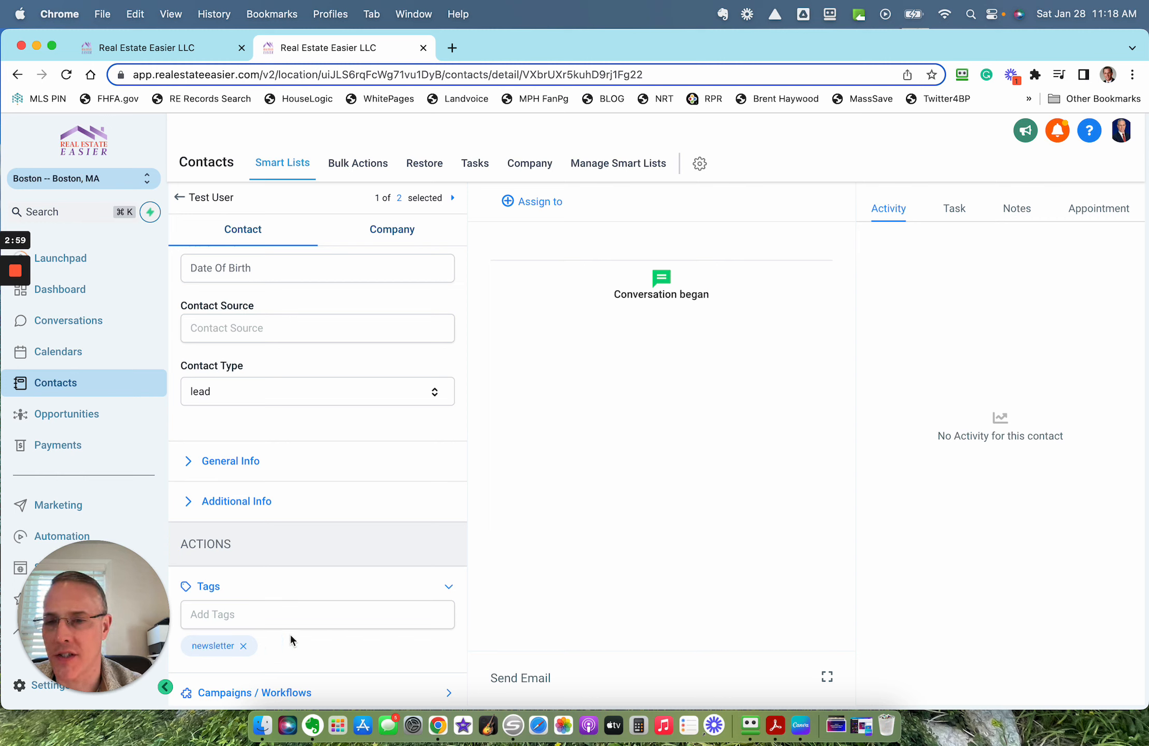
pyautogui.click(310, 614)
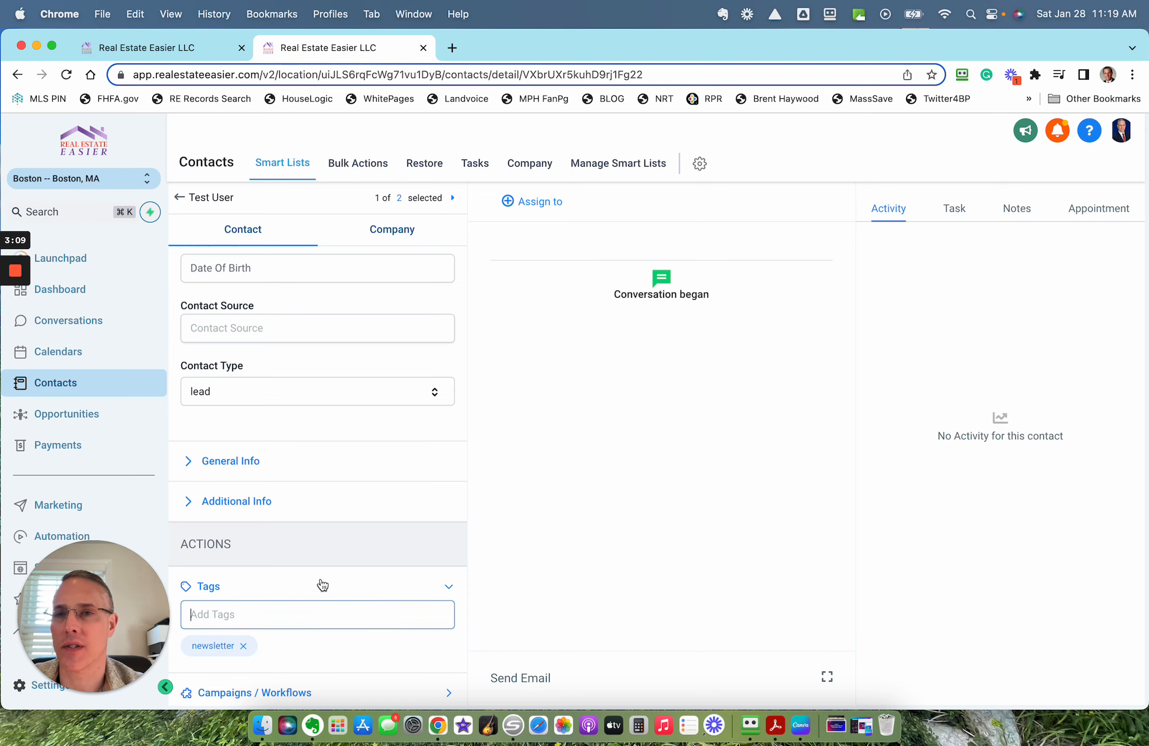
pyautogui.scroll(5, 316, 575)
pyautogui.click(181, 197)
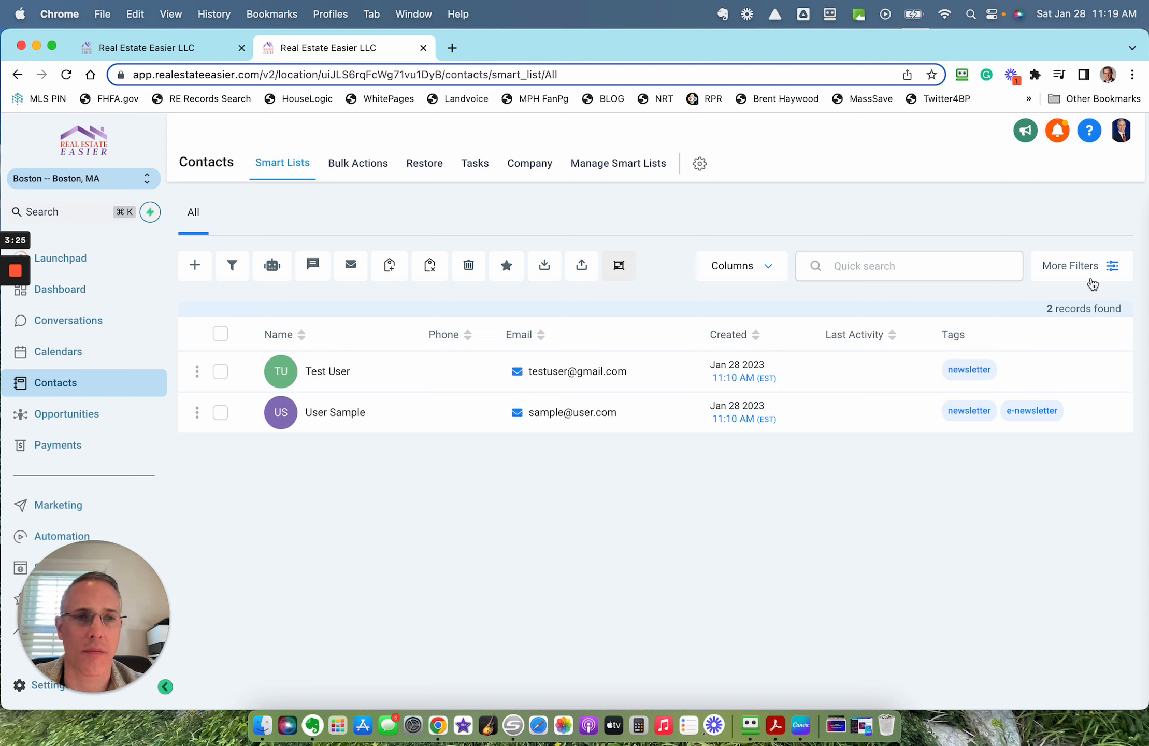
# Step: Filter the contacts list to those whose tag is "newsletter"
pyautogui.click(1111, 267)
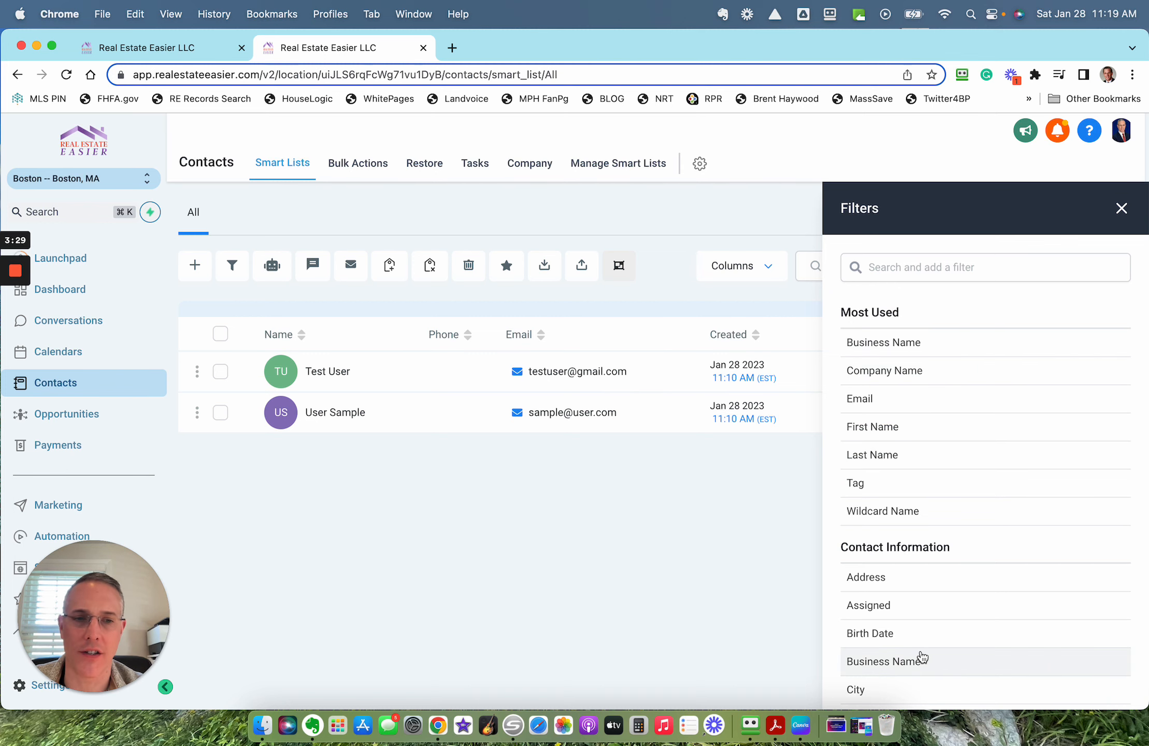
pyautogui.click(856, 483)
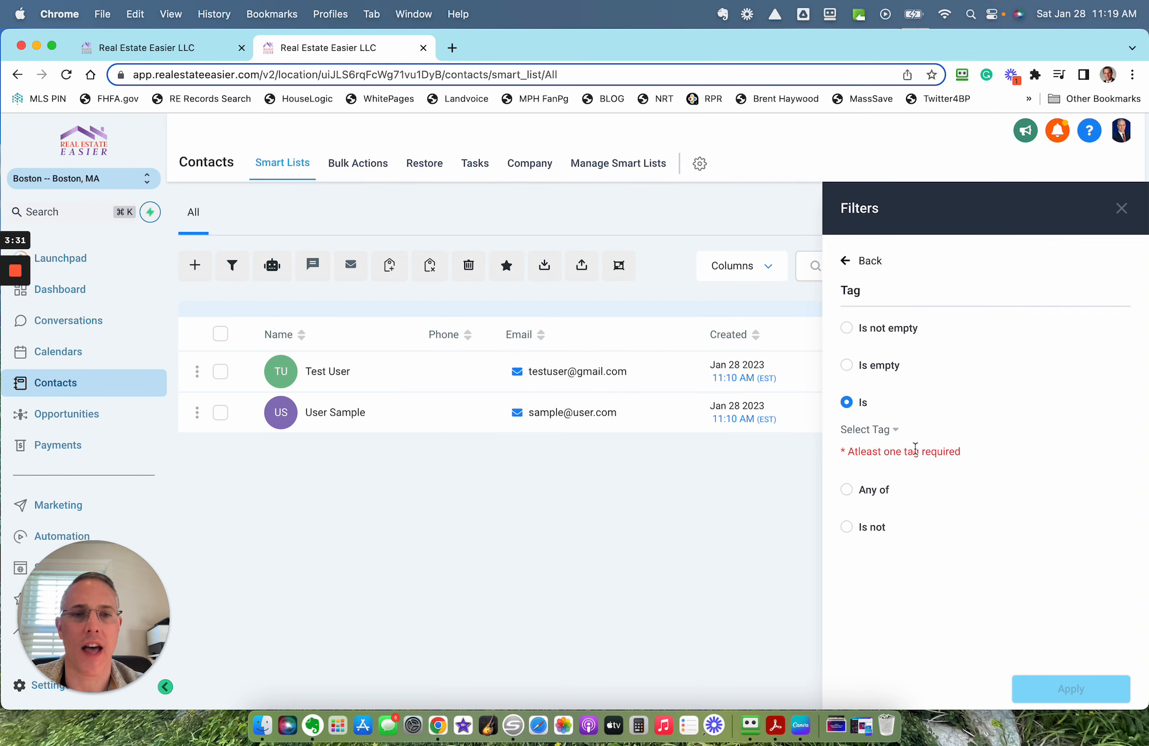
pyautogui.click(887, 431)
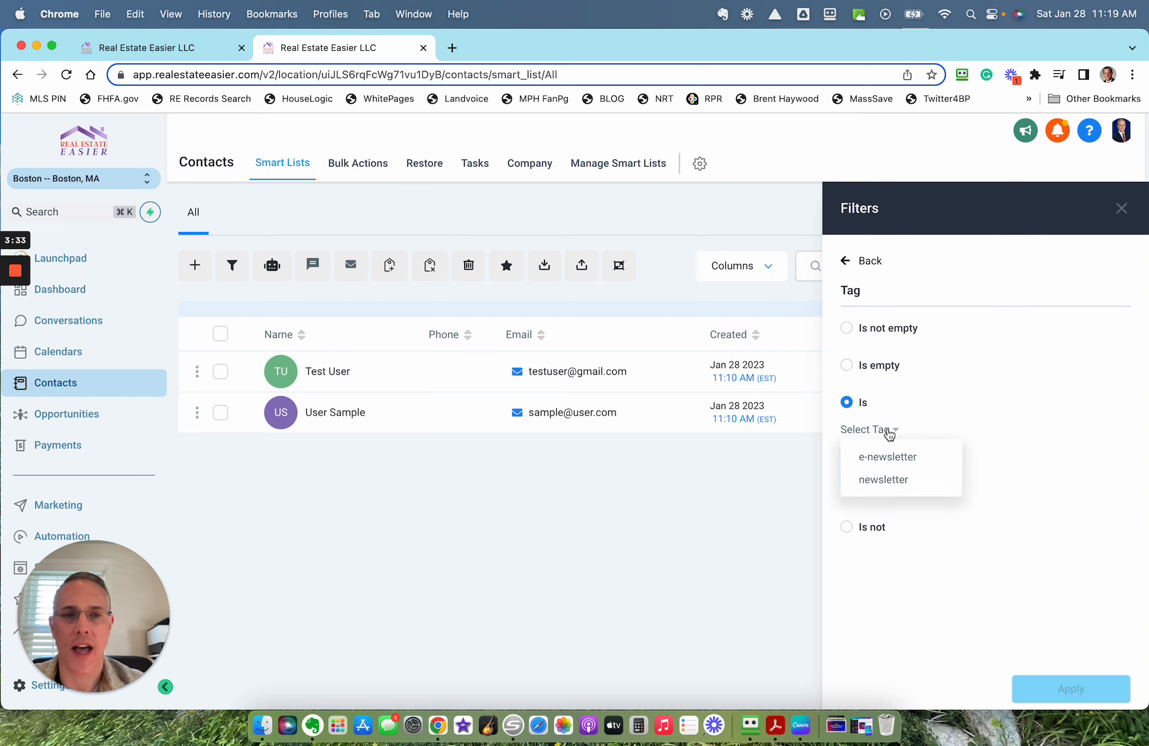
pyautogui.click(874, 480)
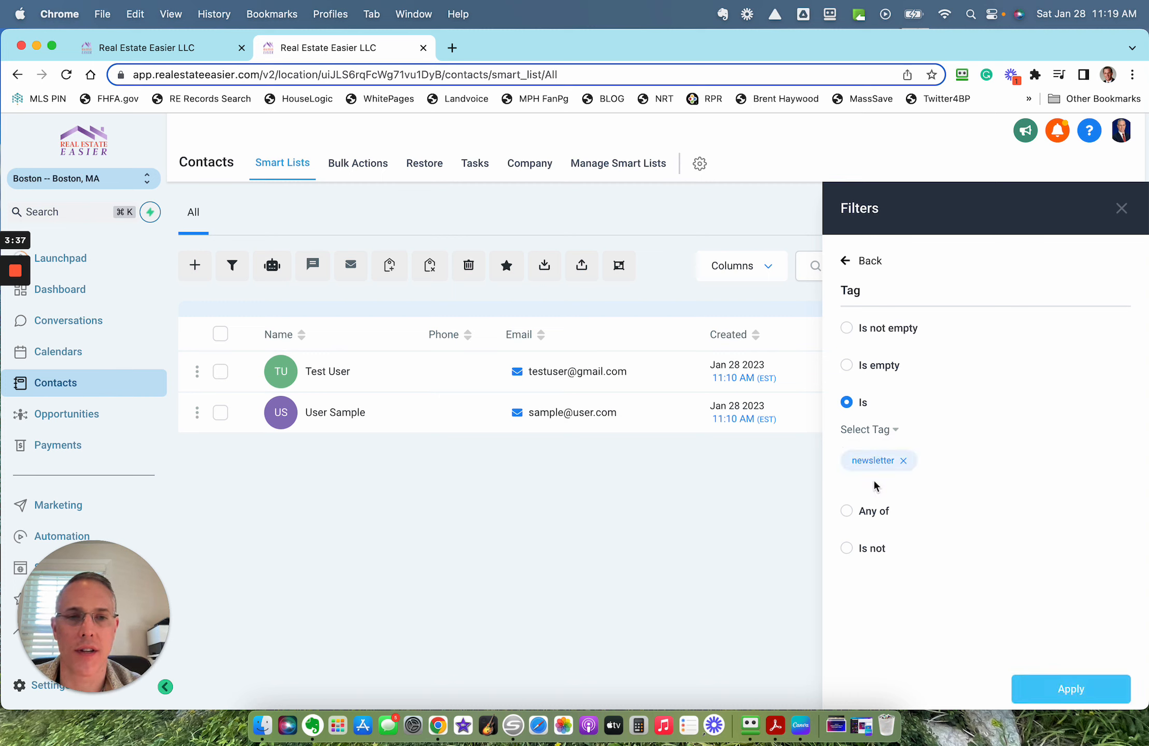
pyautogui.click(1078, 691)
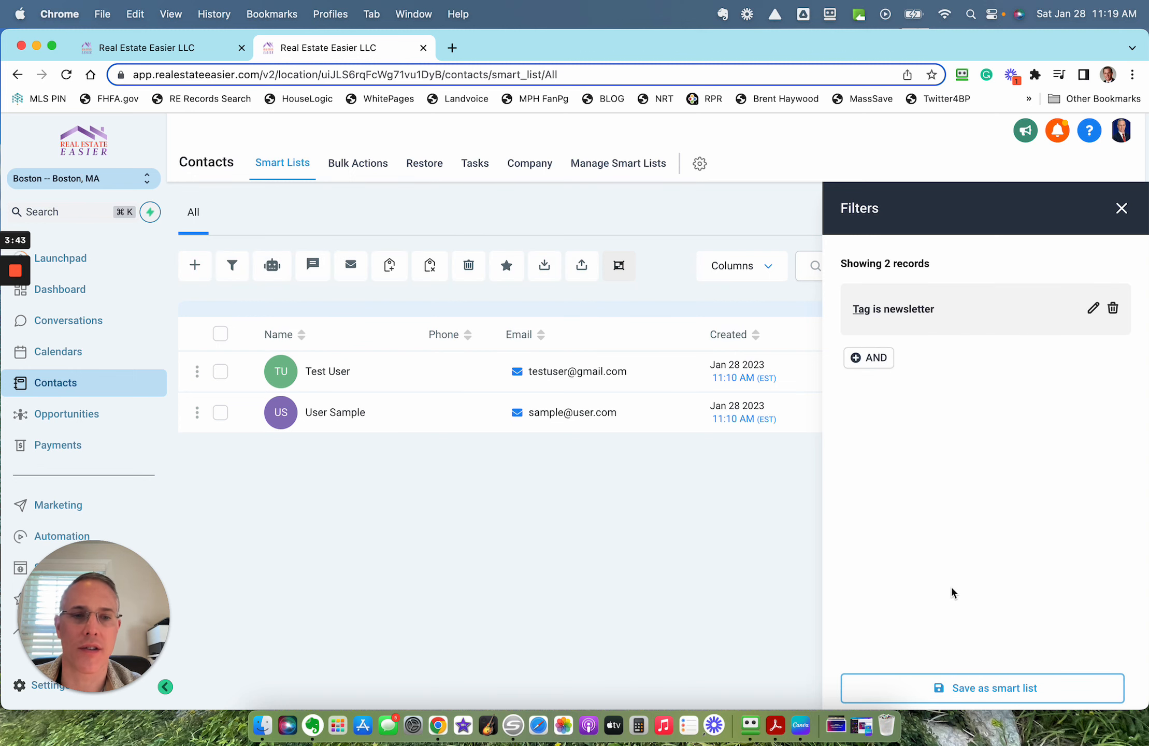
# Step: Save the filtered contacts as a smart list named "Newsletter" and close the filter settings
pyautogui.click(978, 695)
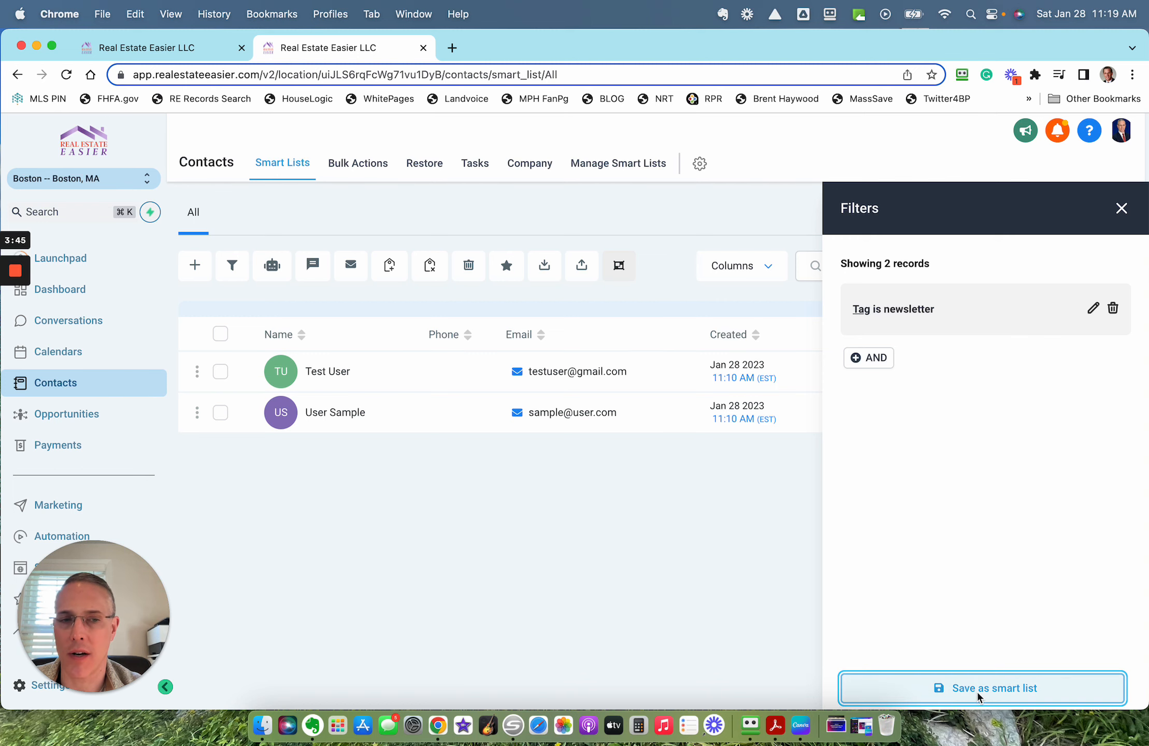
pyautogui.click(710, 252)
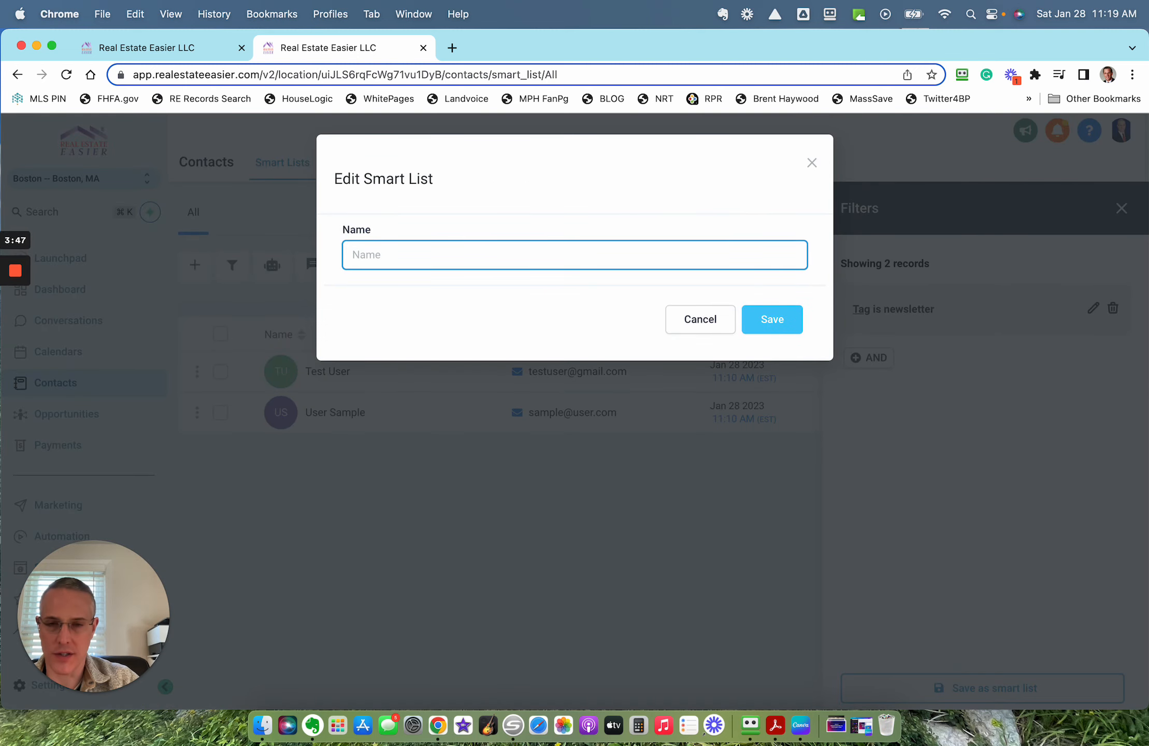
pyautogui.write('Newsletter')
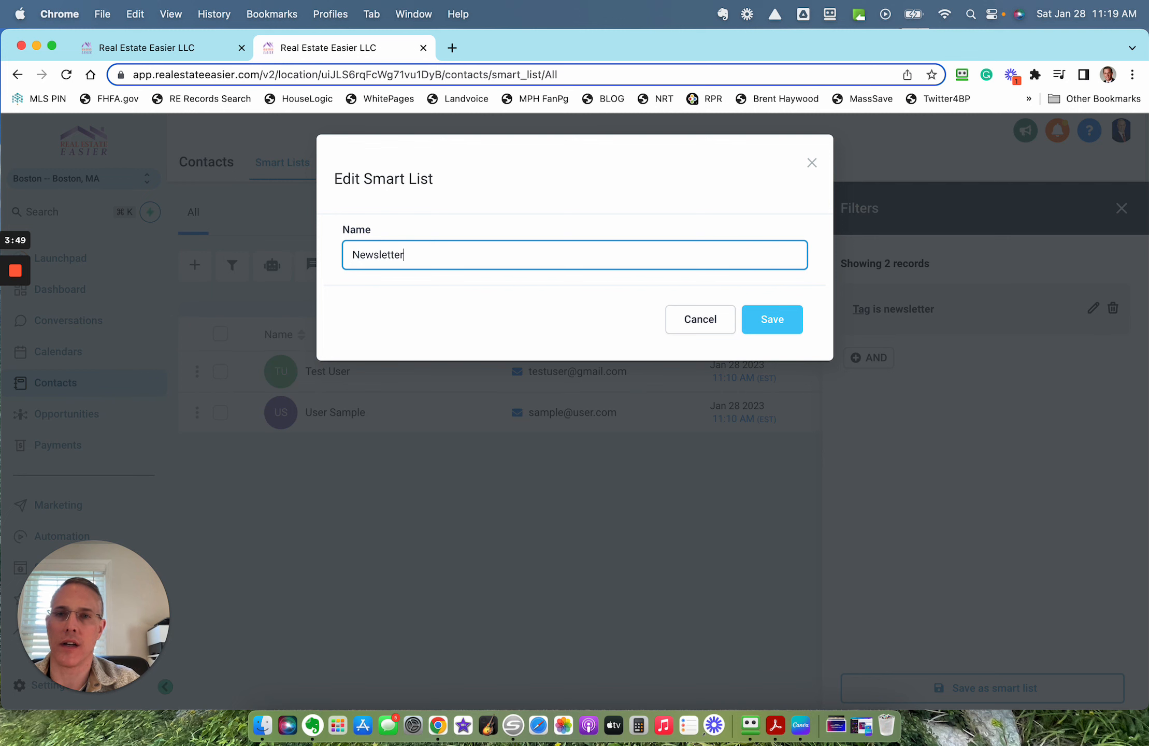
pyautogui.click(770, 321)
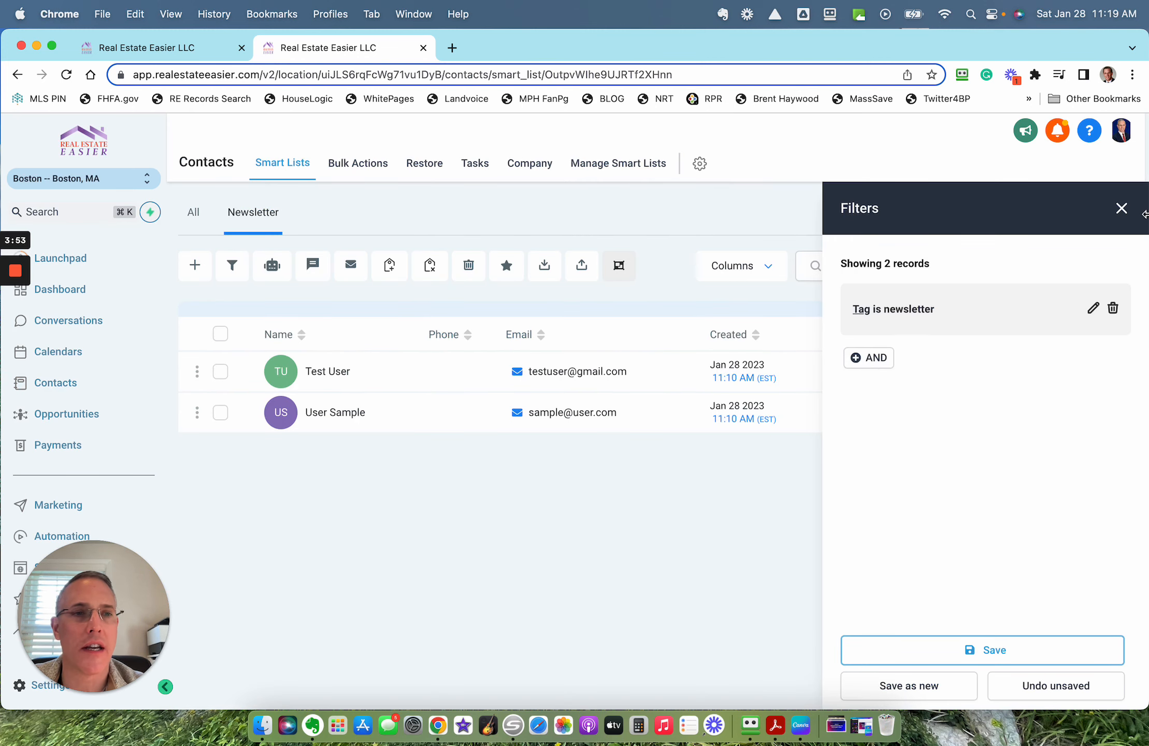
pyautogui.click(1120, 207)
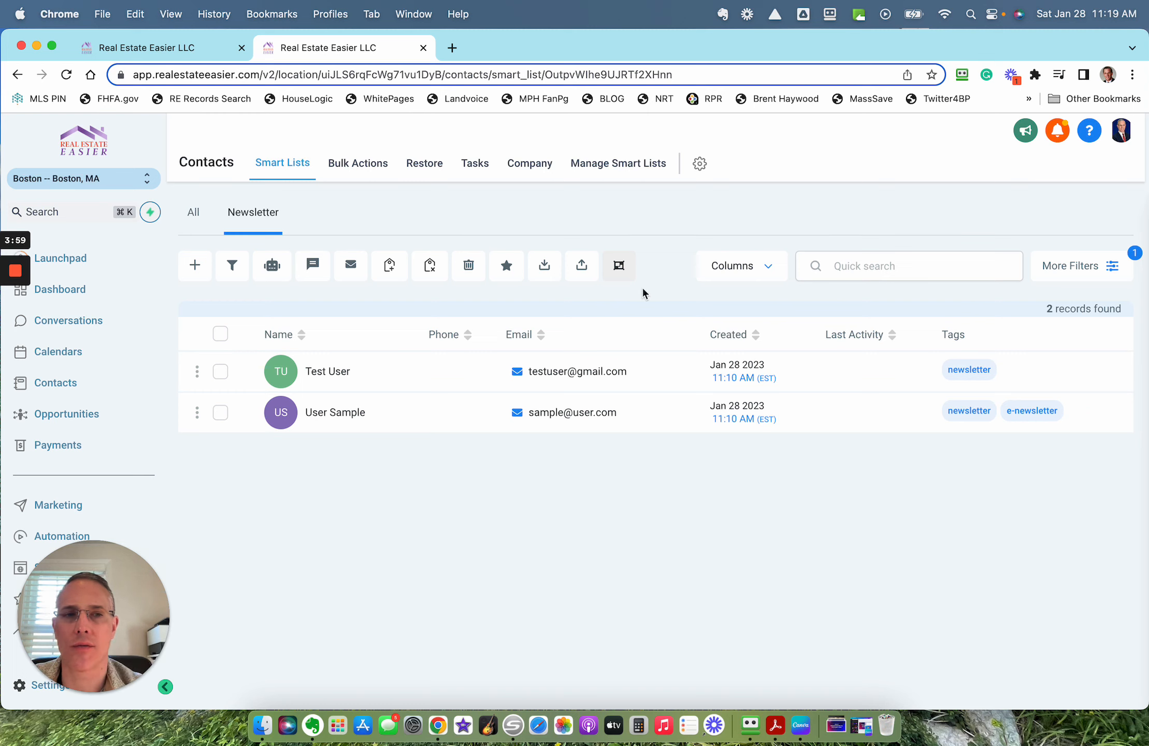
pyautogui.click(265, 217)
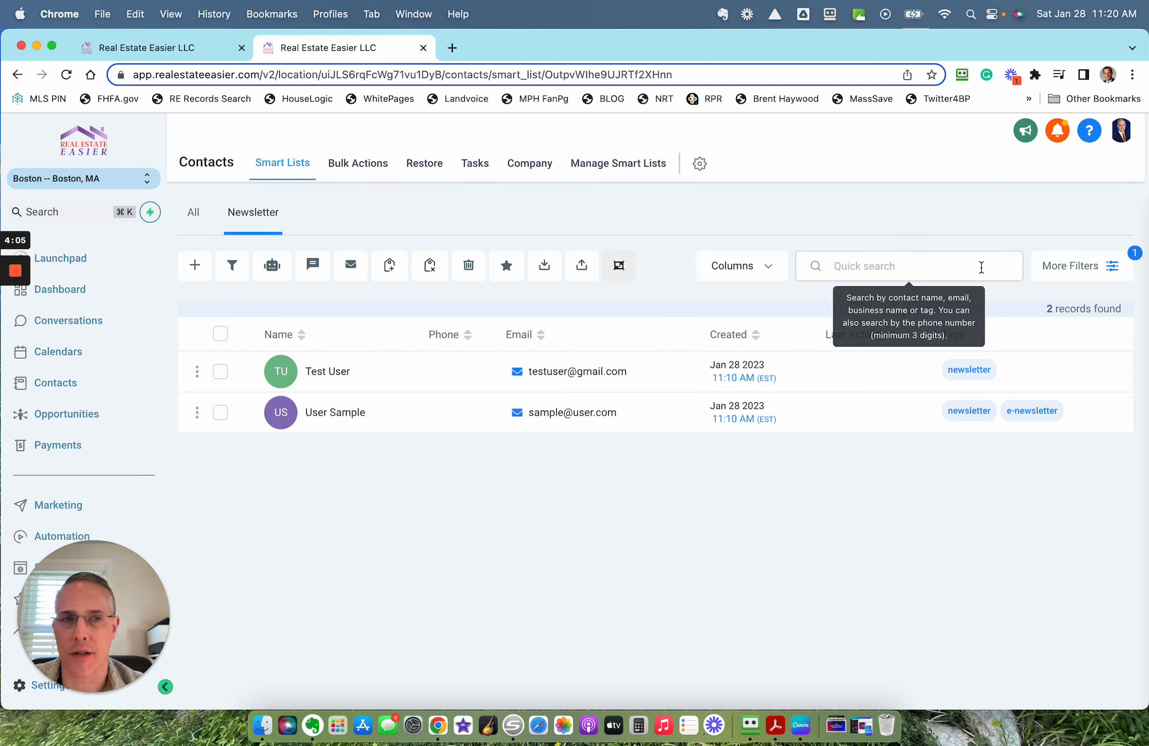
# Step: Edit the Newsletter list's tag filter, replacing the "newsletter" tag with "e-newsletter", and apply it
pyautogui.click(1113, 266)
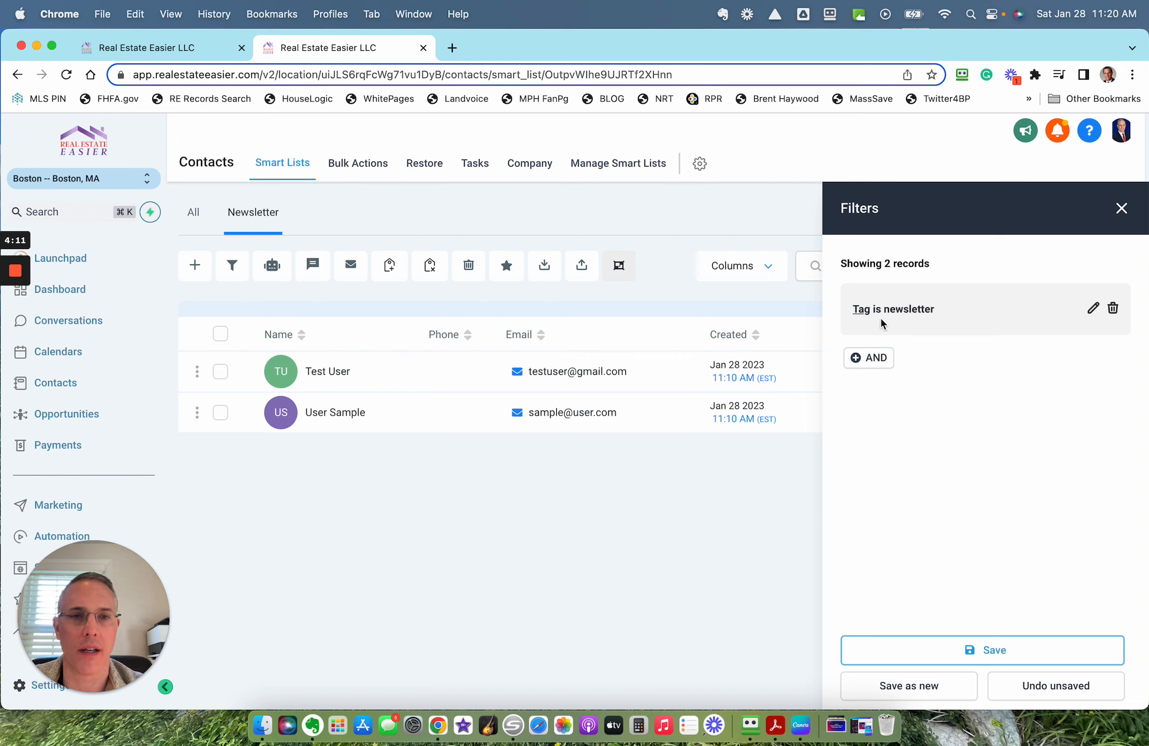
pyautogui.click(1092, 308)
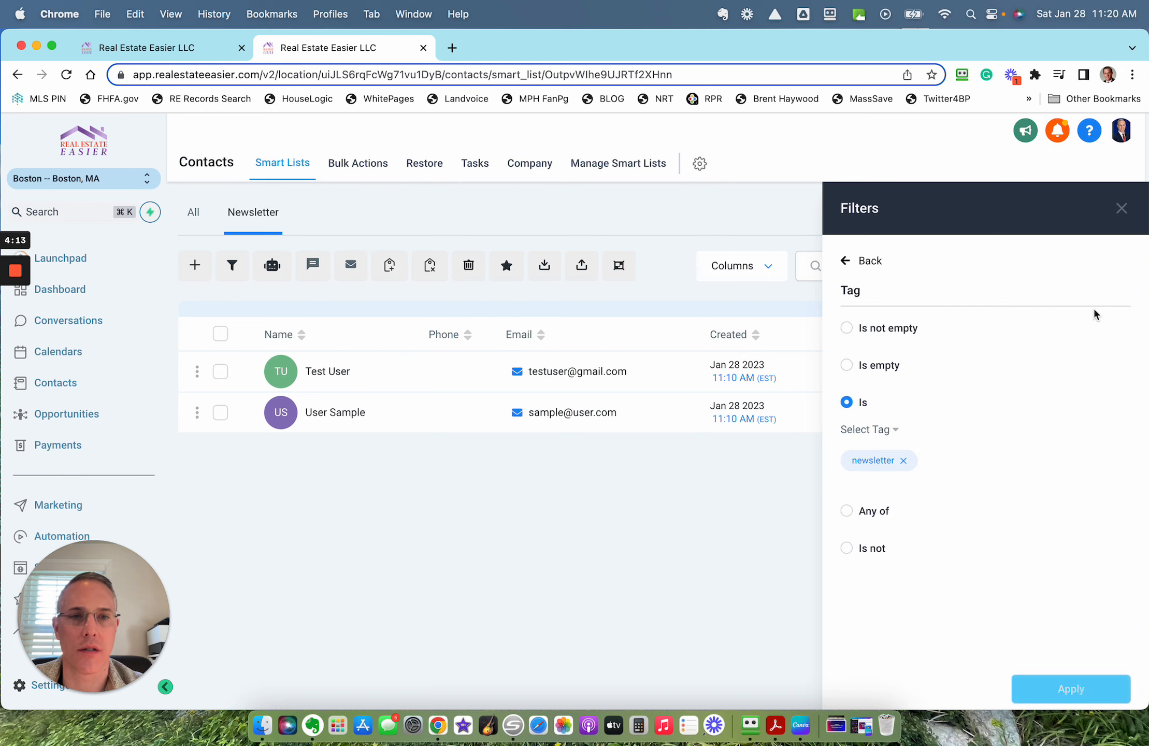
pyautogui.click(904, 462)
pyautogui.click(882, 434)
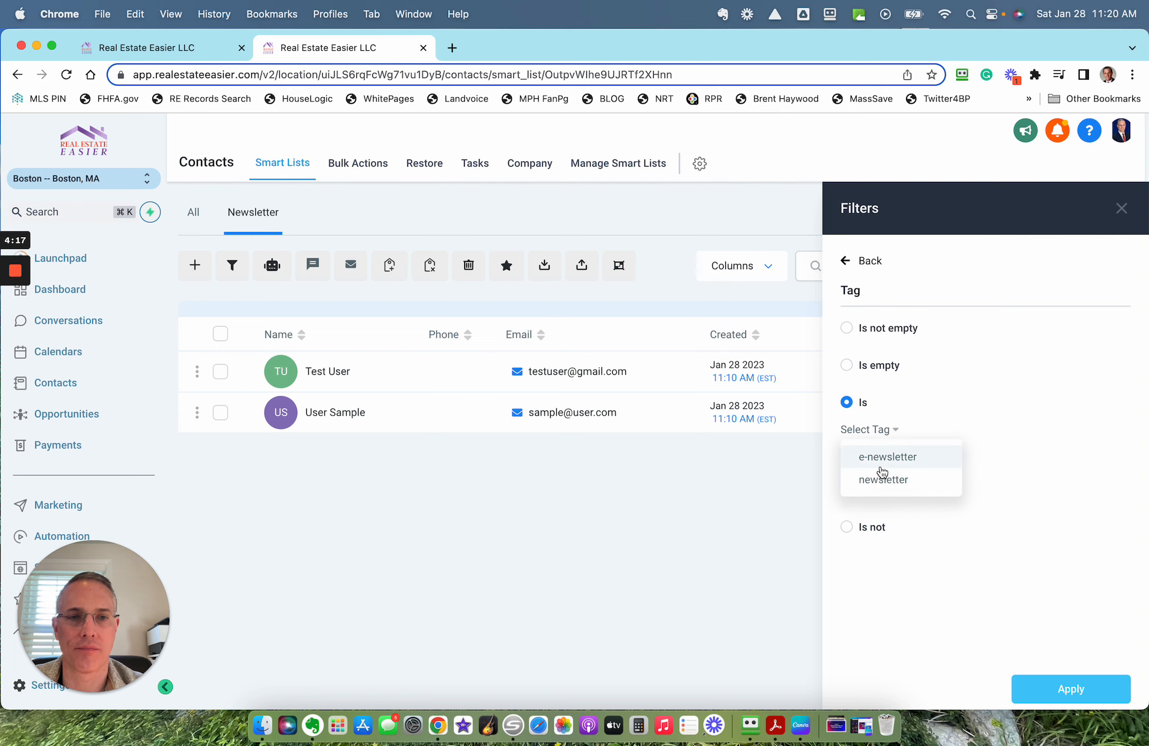
pyautogui.click(884, 458)
pyautogui.click(1084, 686)
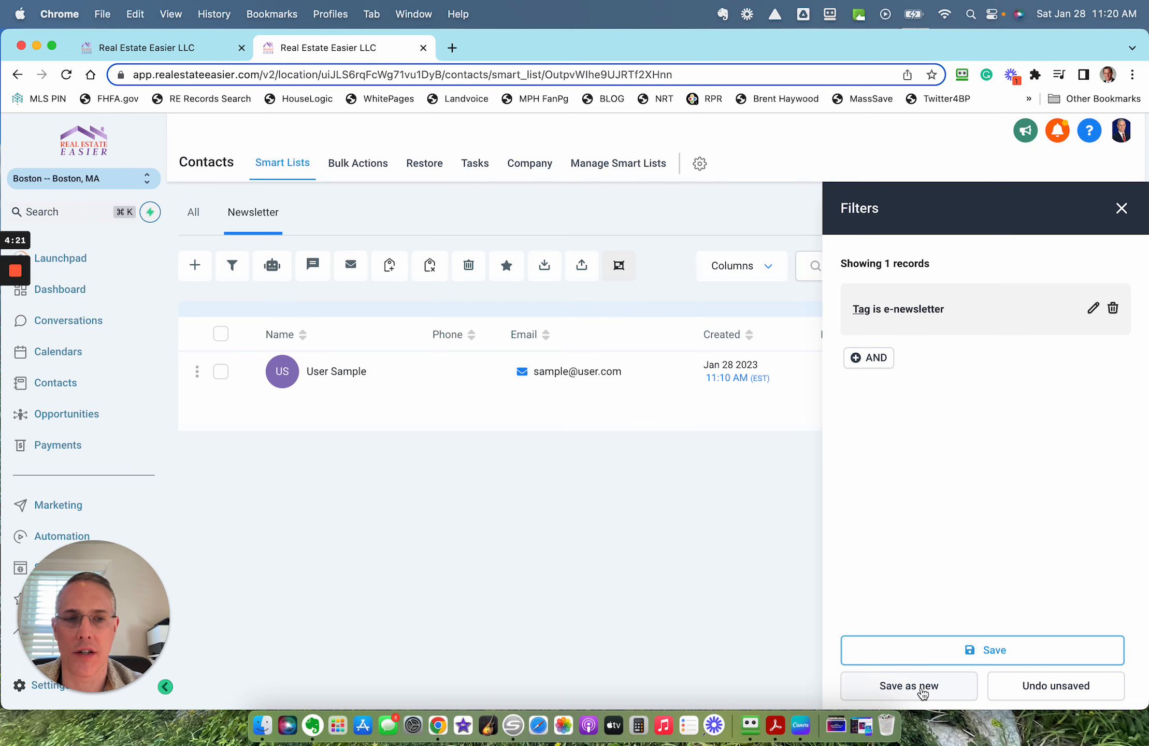
# Step: Save the changed filter as a new smart list named "e-Newsletter" and close the filter settings
pyautogui.click(922, 693)
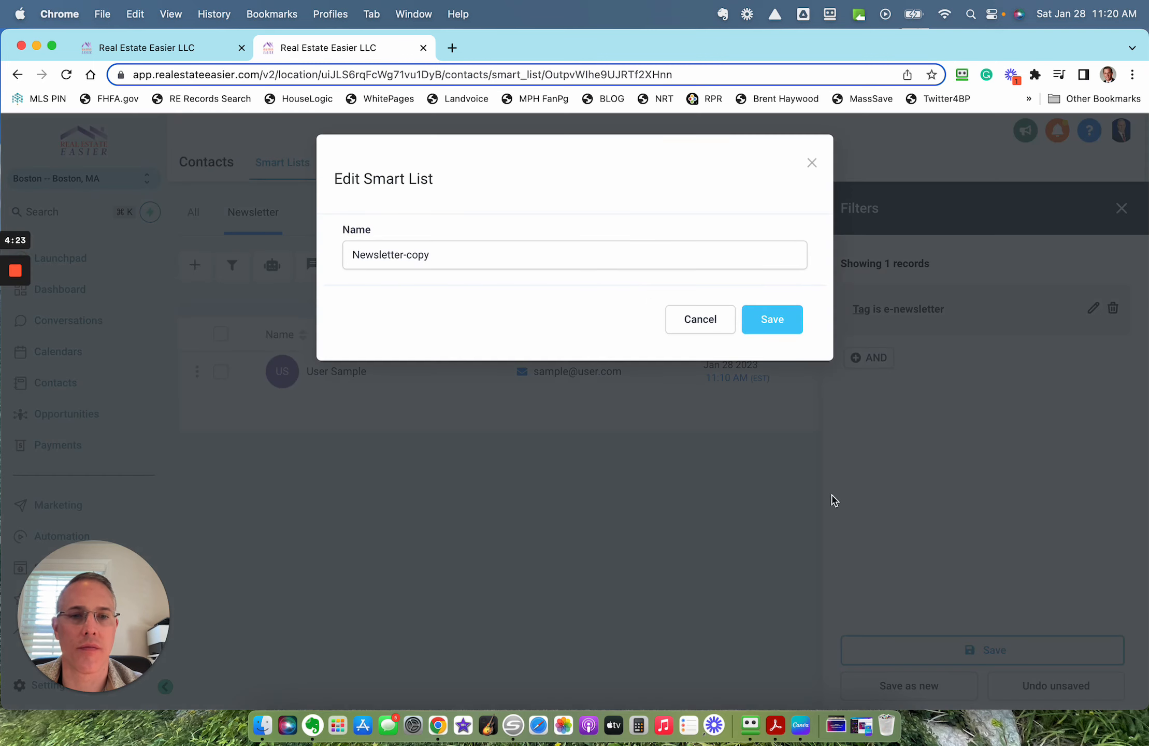
pyautogui.doubleClick(552, 256)
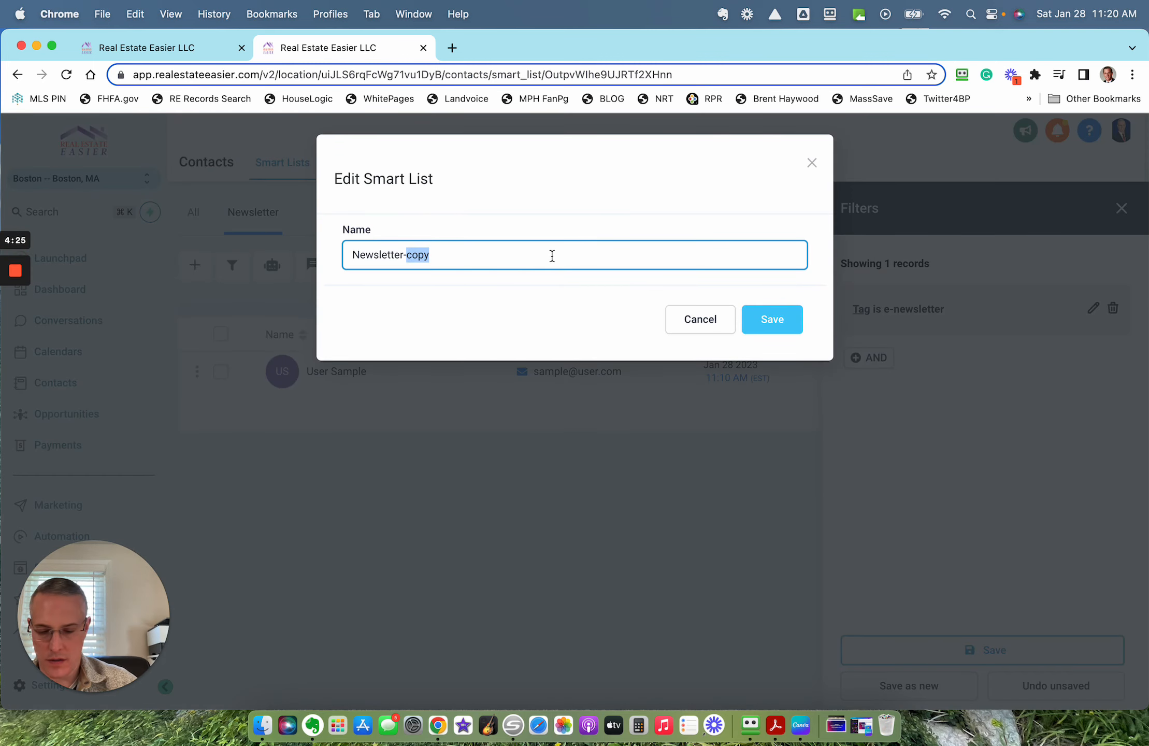
pyautogui.press('super+a')
pyautogui.write('e-New')
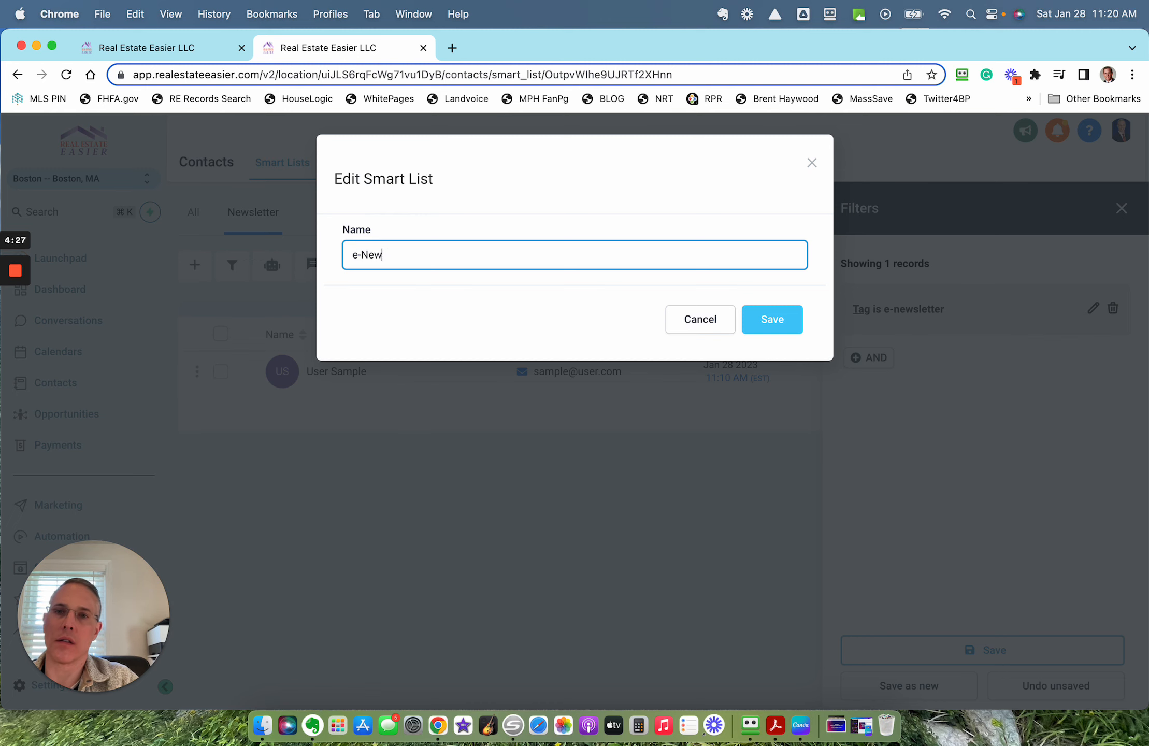
pyautogui.click(785, 321)
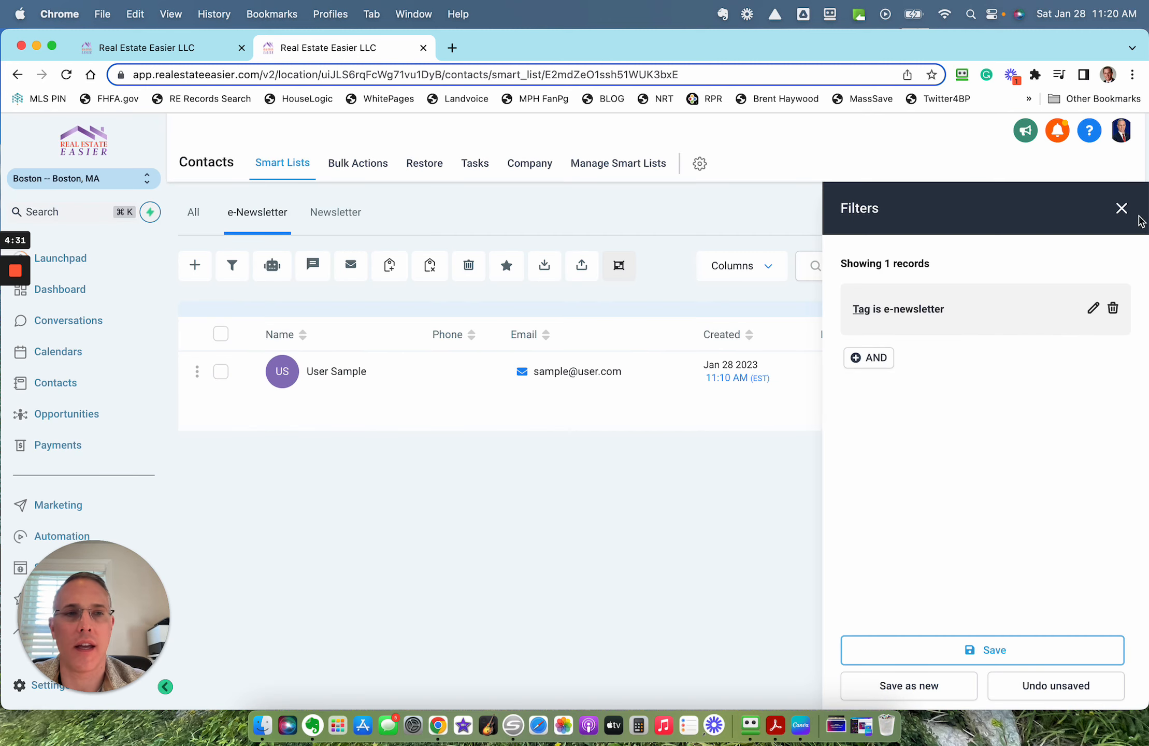
pyautogui.click(1121, 208)
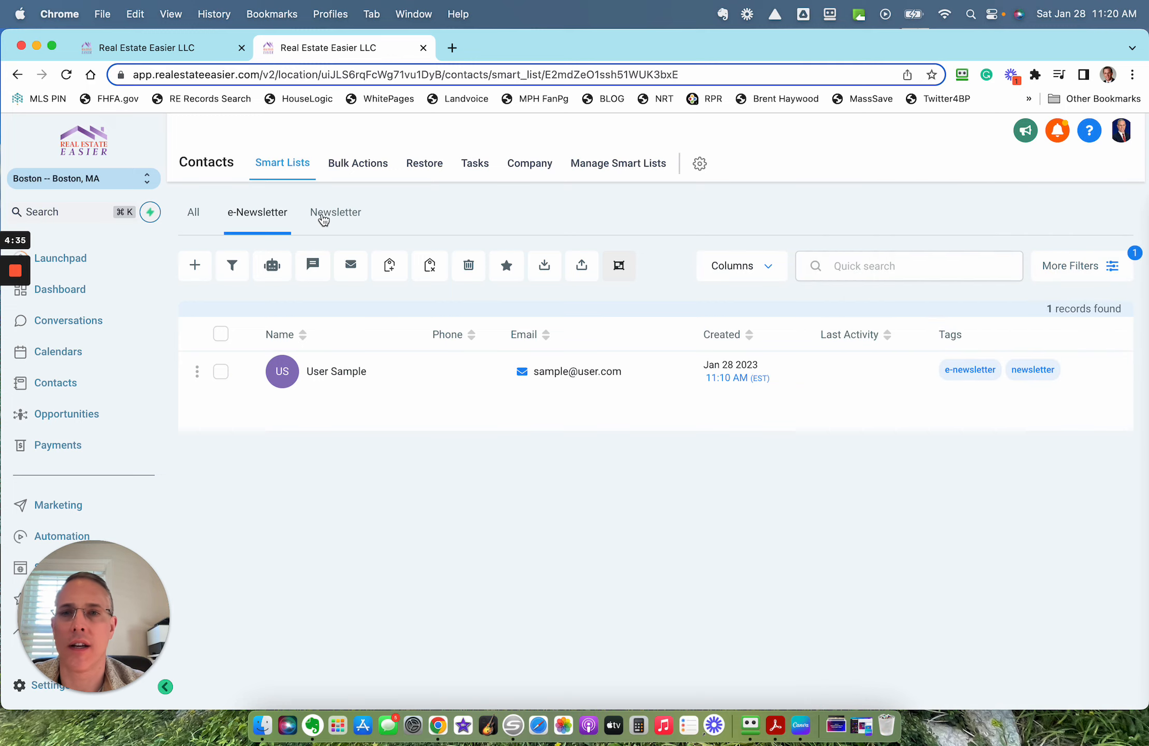
# Step: Compare the contacts and their tags in the All, e-Newsletter and Newsletter smart lists
pyautogui.click(194, 214)
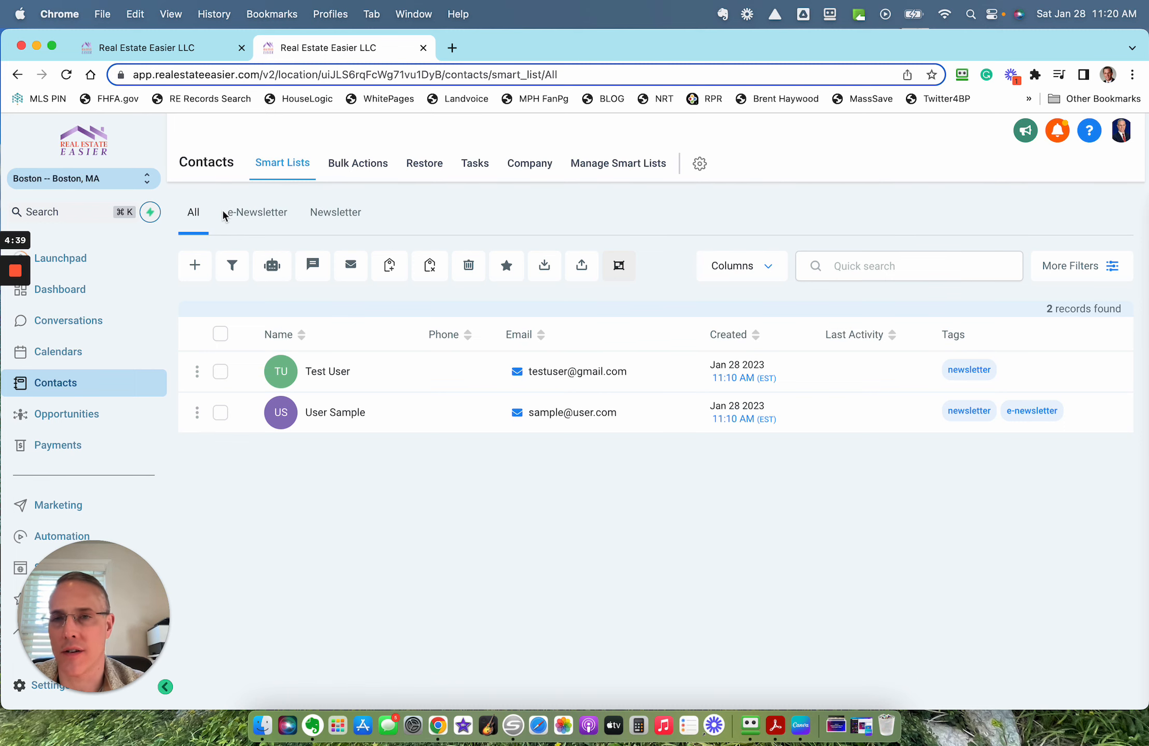
pyautogui.click(254, 215)
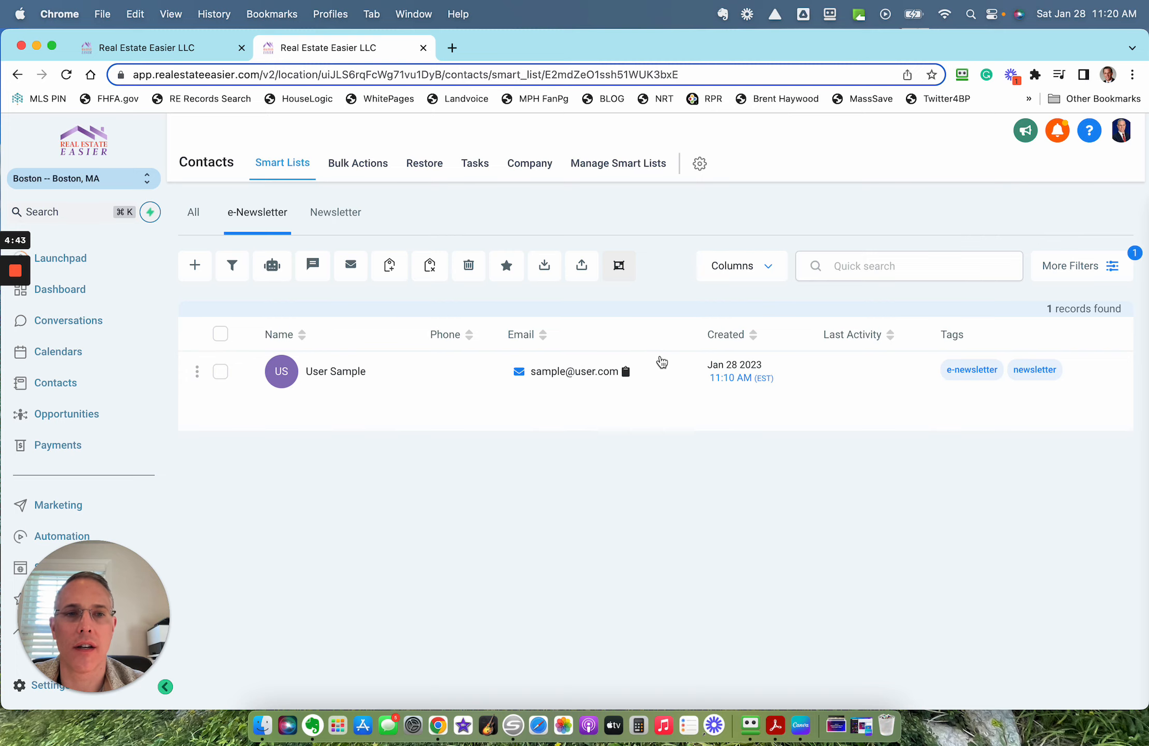
pyautogui.click(348, 218)
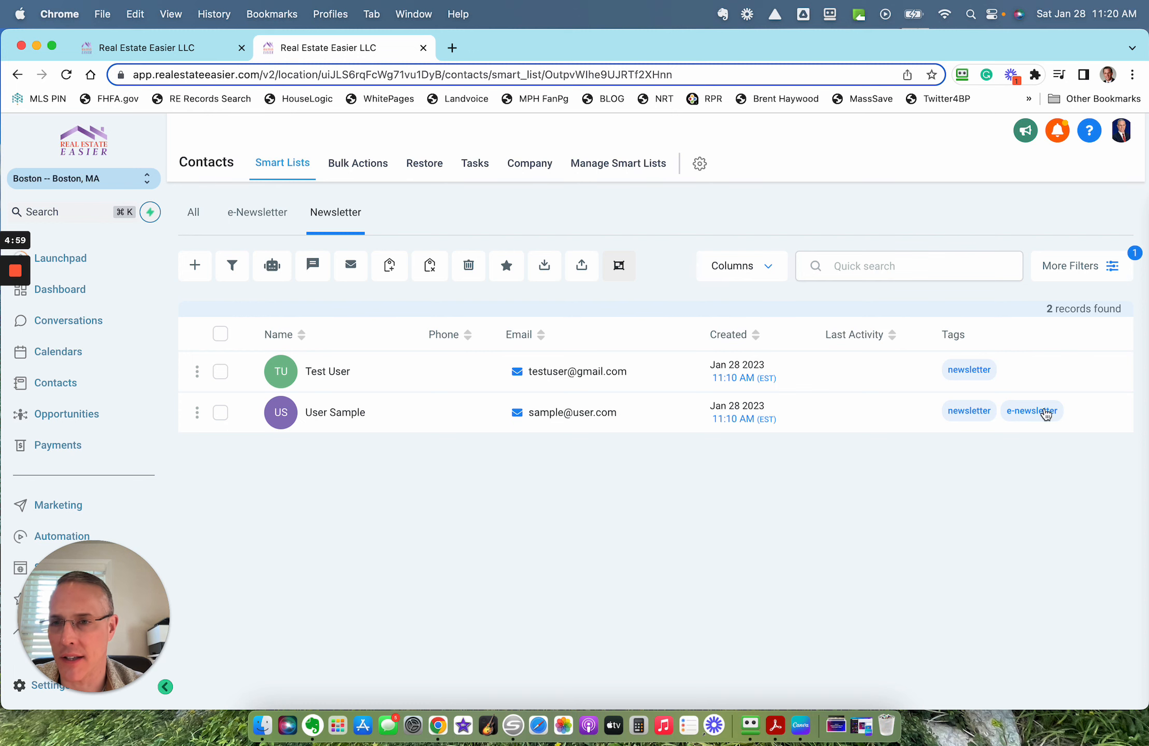
# Step: Delete the "e-newsletter" tag from the account's tag settings and confirm its removal
pyautogui.moveTo(121, 559); pyautogui.dragTo(392, 605)
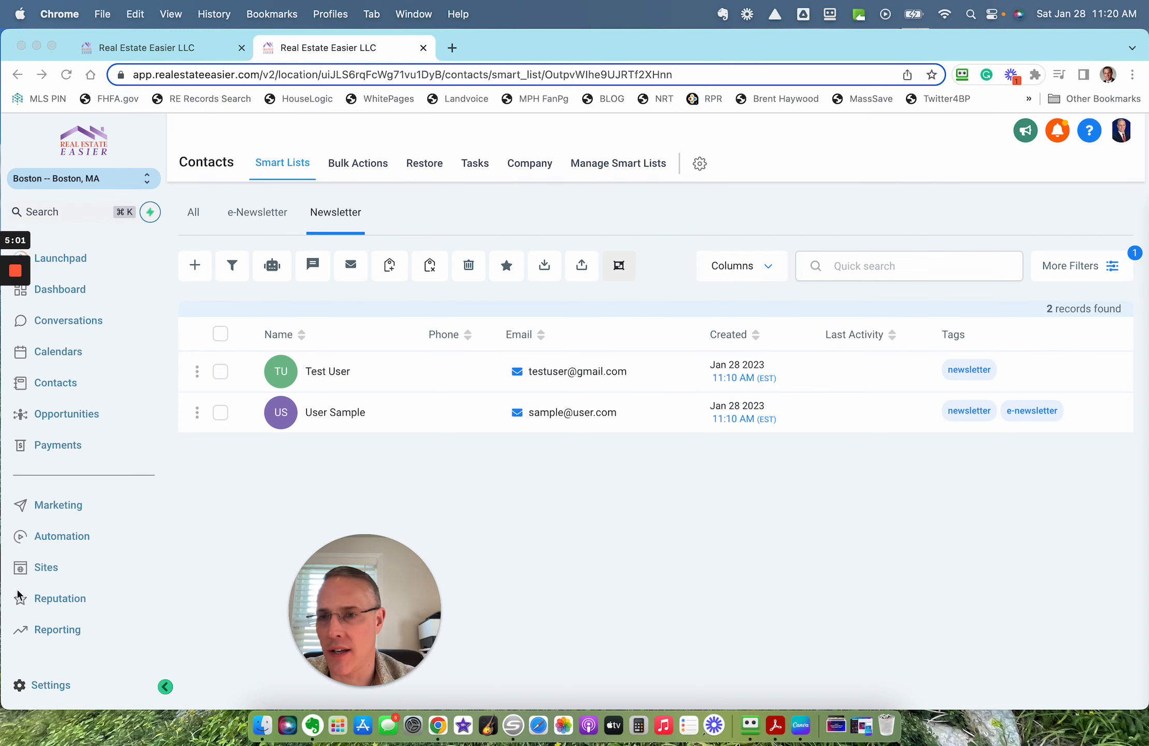
pyautogui.click(51, 683)
pyautogui.scroll(-5, 83, 477)
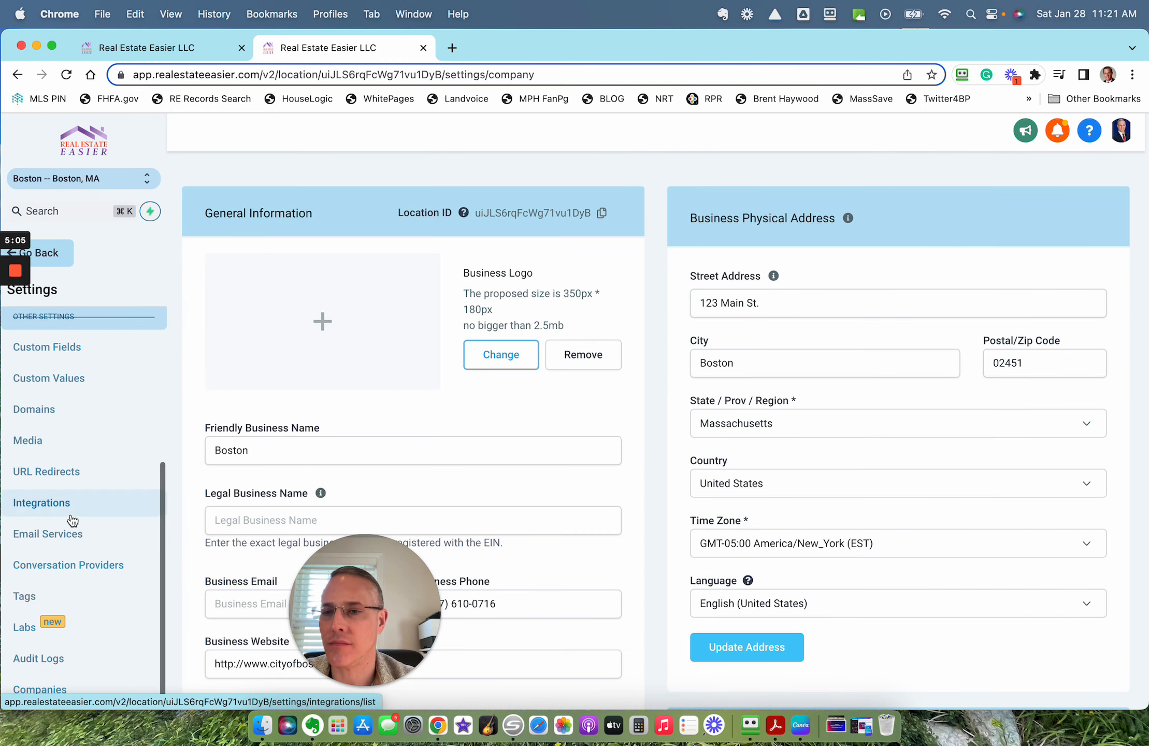
pyautogui.click(59, 595)
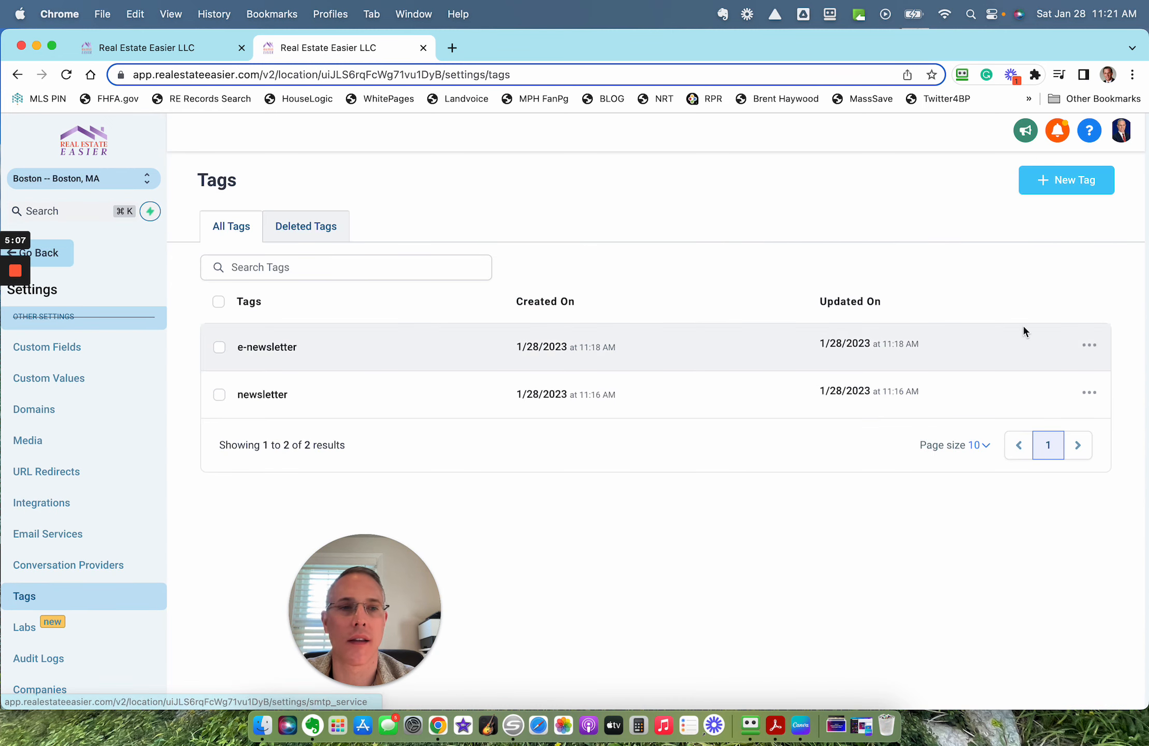
pyautogui.click(1090, 345)
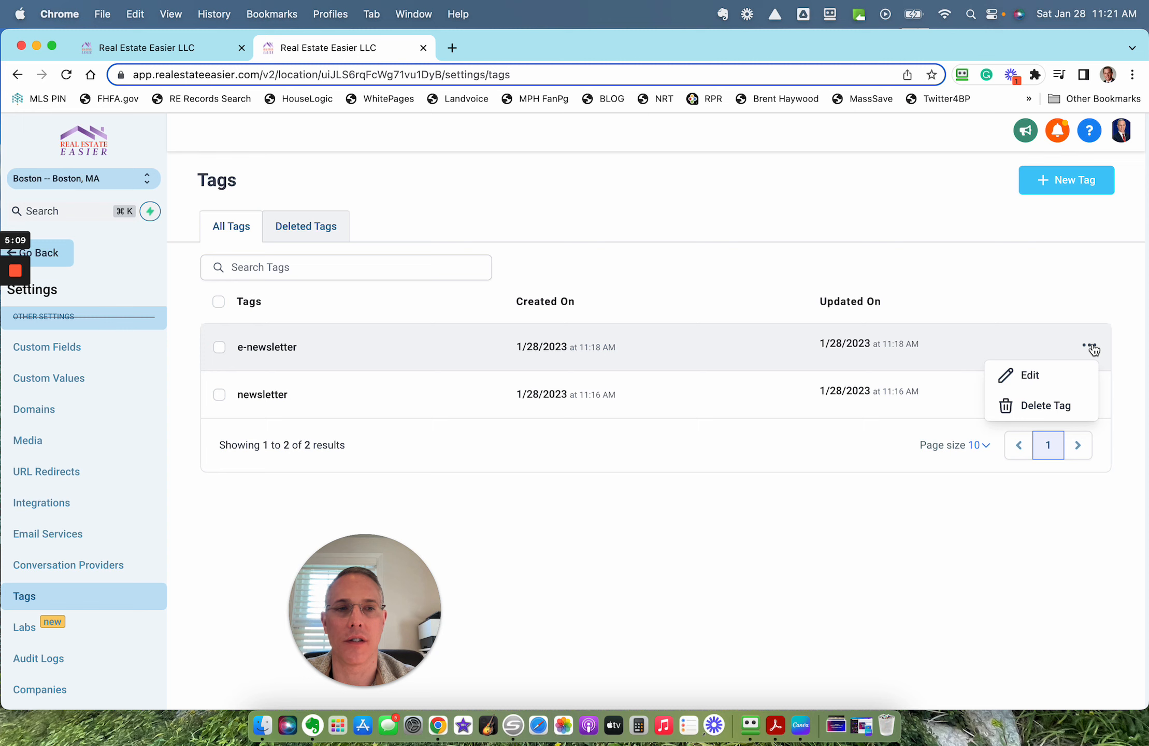
pyautogui.click(1065, 408)
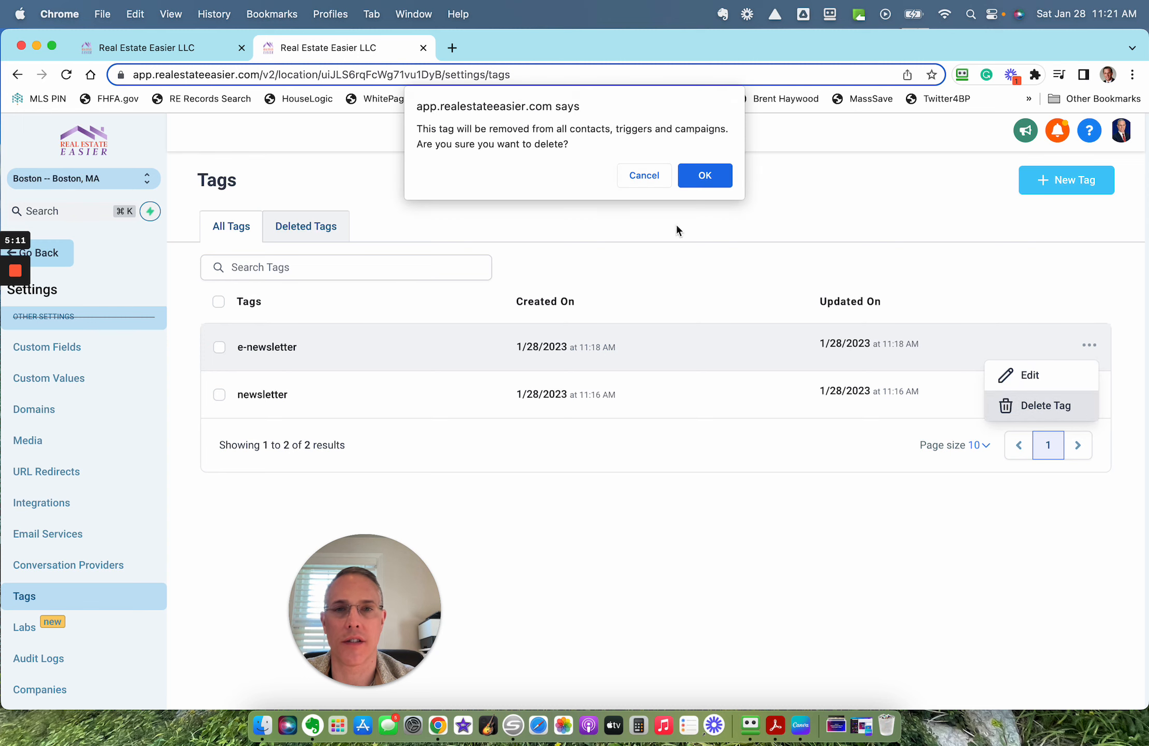
pyautogui.click(728, 177)
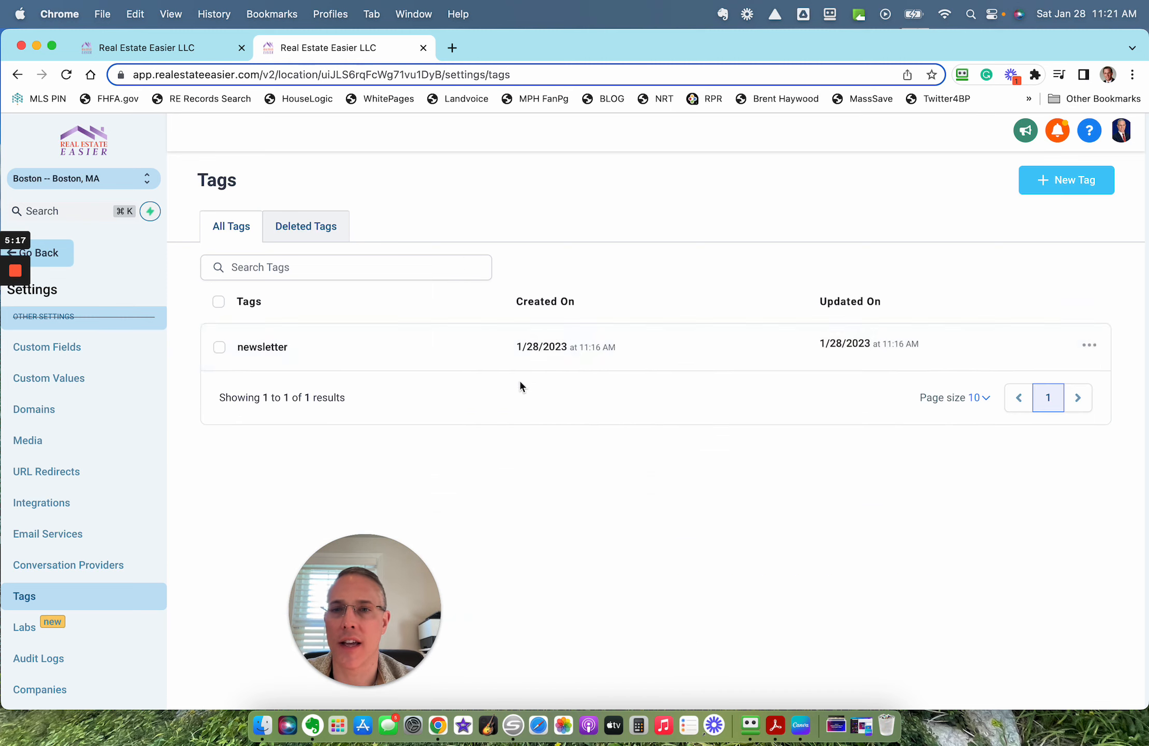
# Step: Rename the "newsletter" tag to "USPS-newsletter" and leave the settings for the contacts area
pyautogui.click(1093, 347)
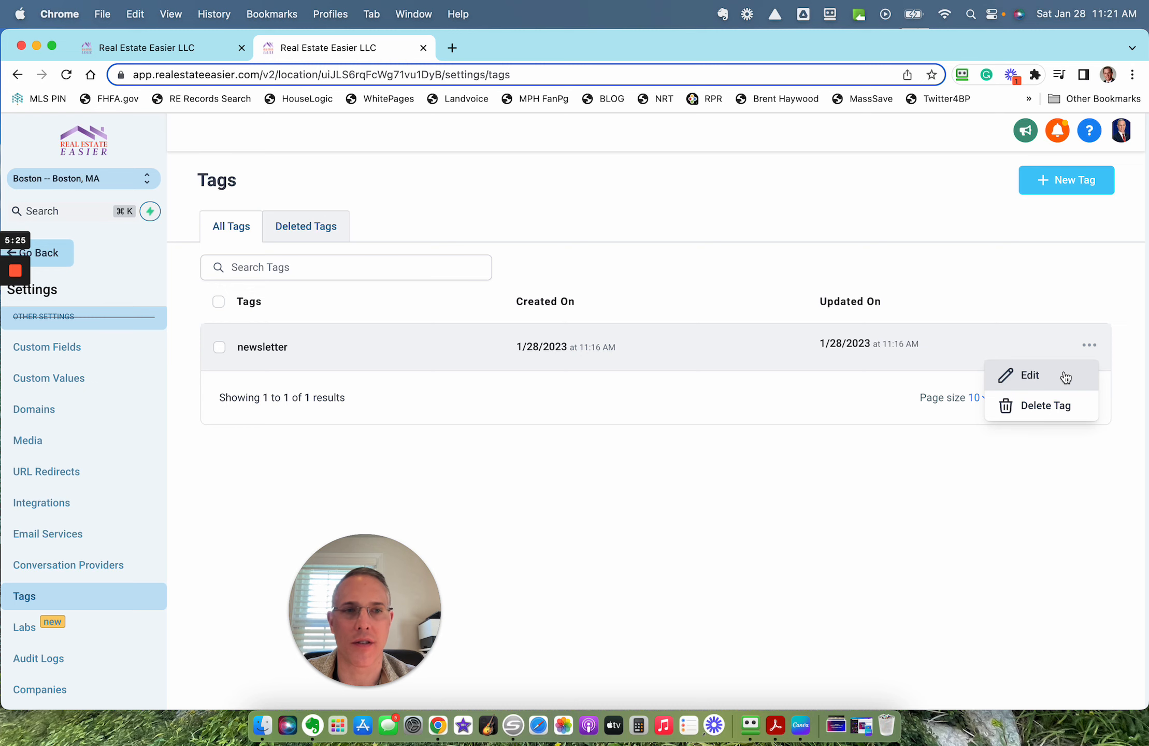
pyautogui.click(1041, 378)
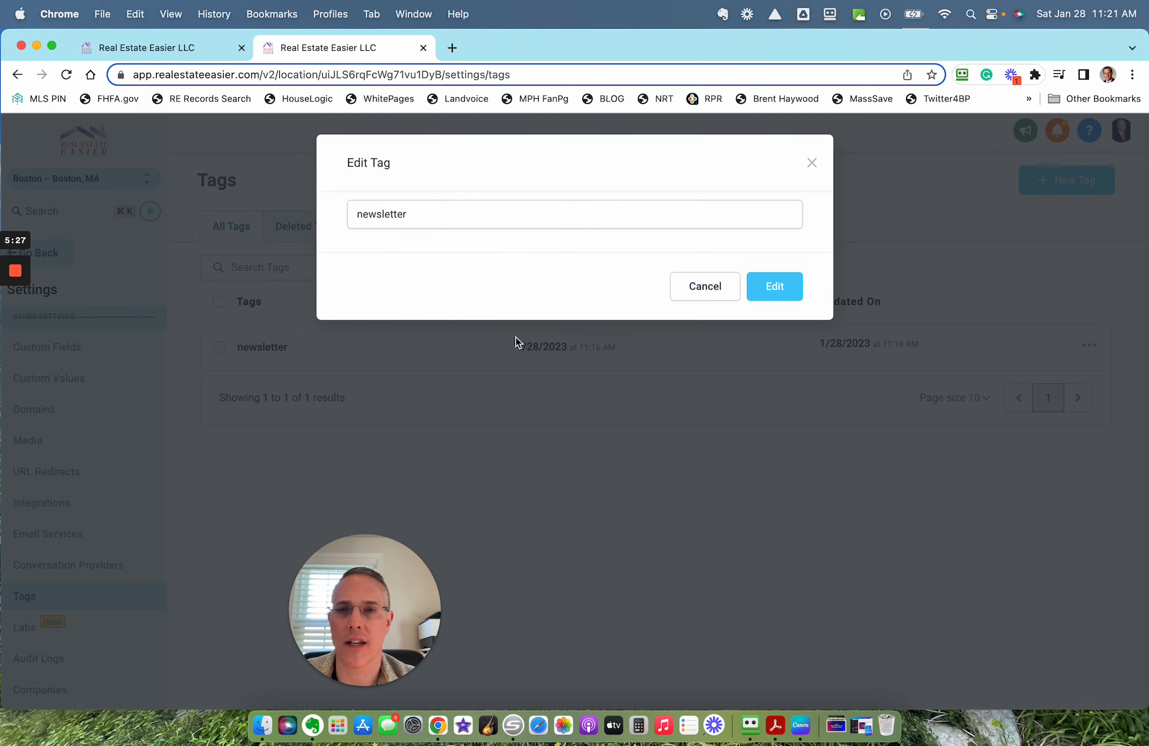
pyautogui.click(429, 227)
pyautogui.write('US')
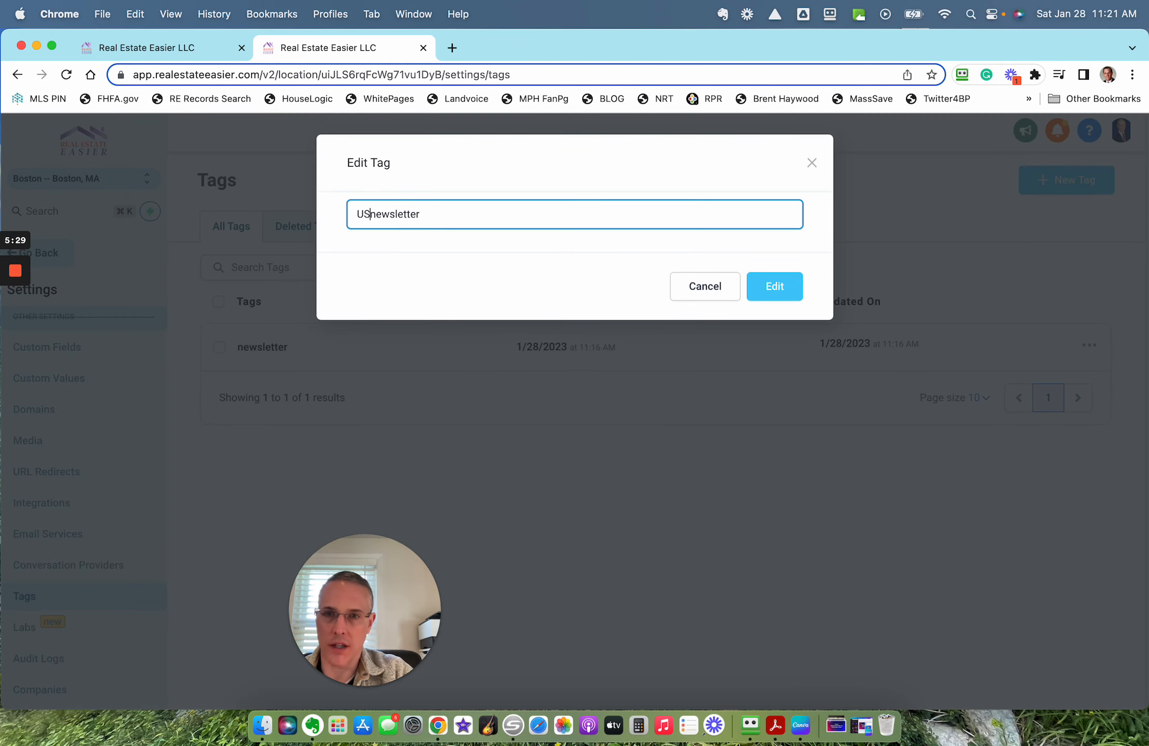
pyautogui.write('PS-')
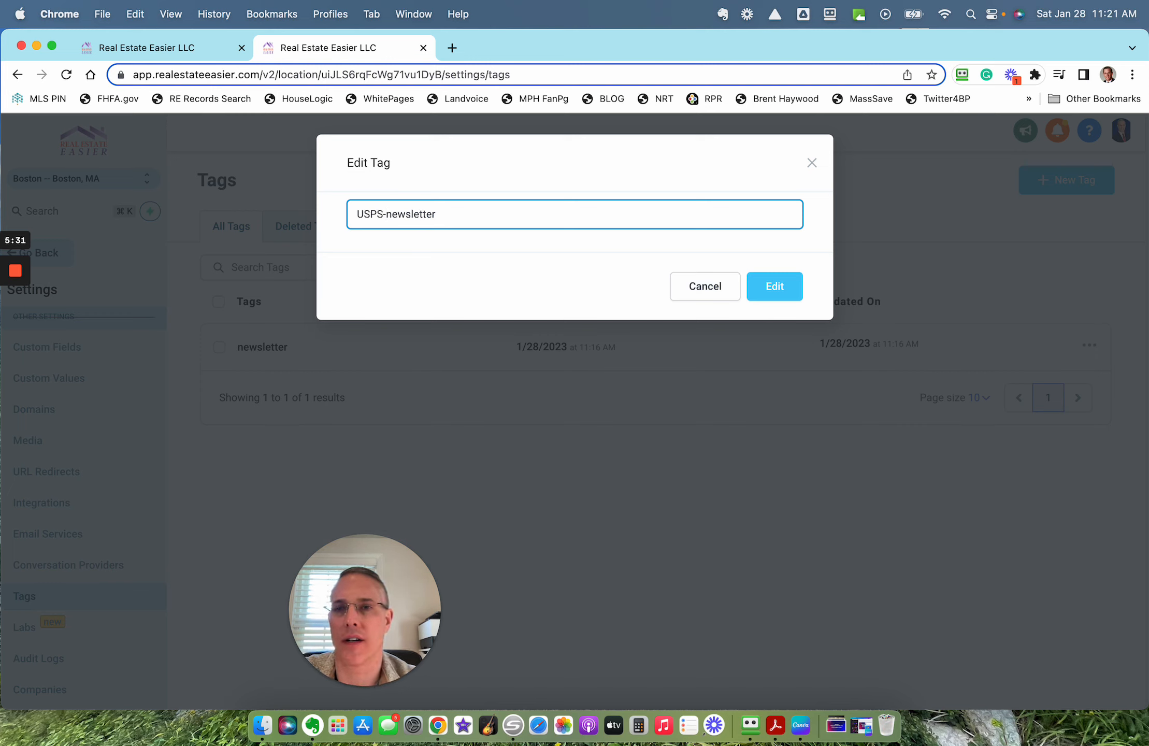
pyautogui.click(785, 289)
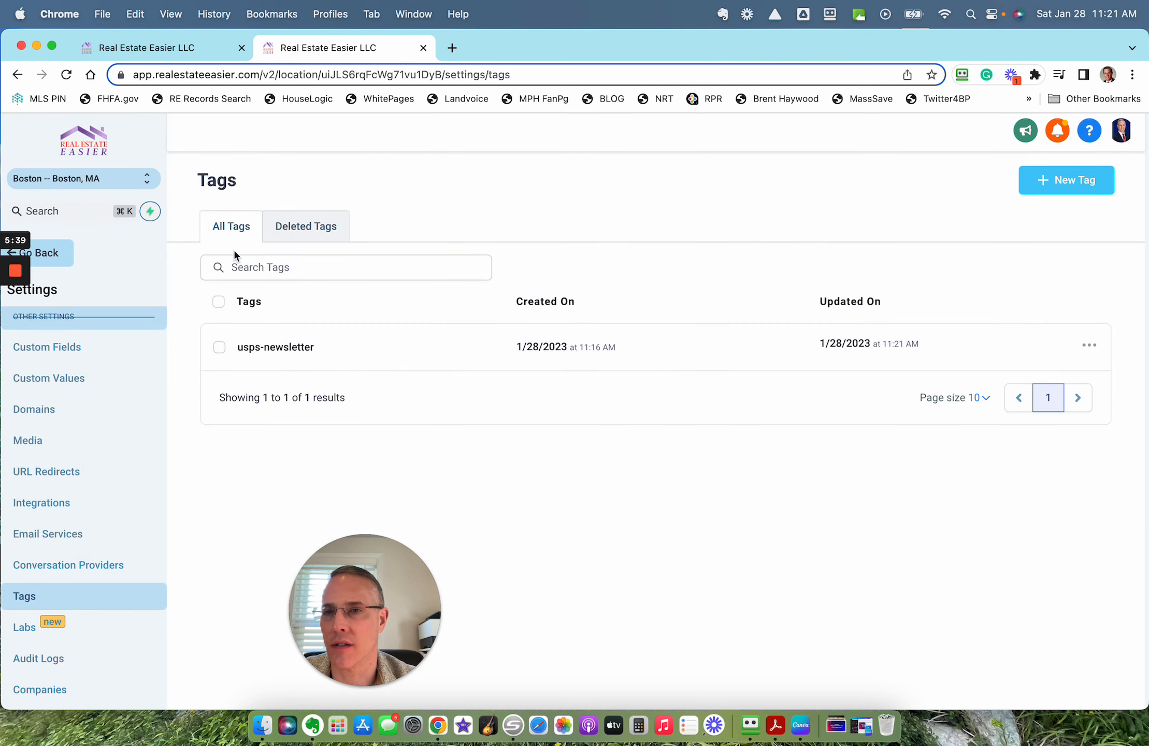
pyautogui.click(46, 254)
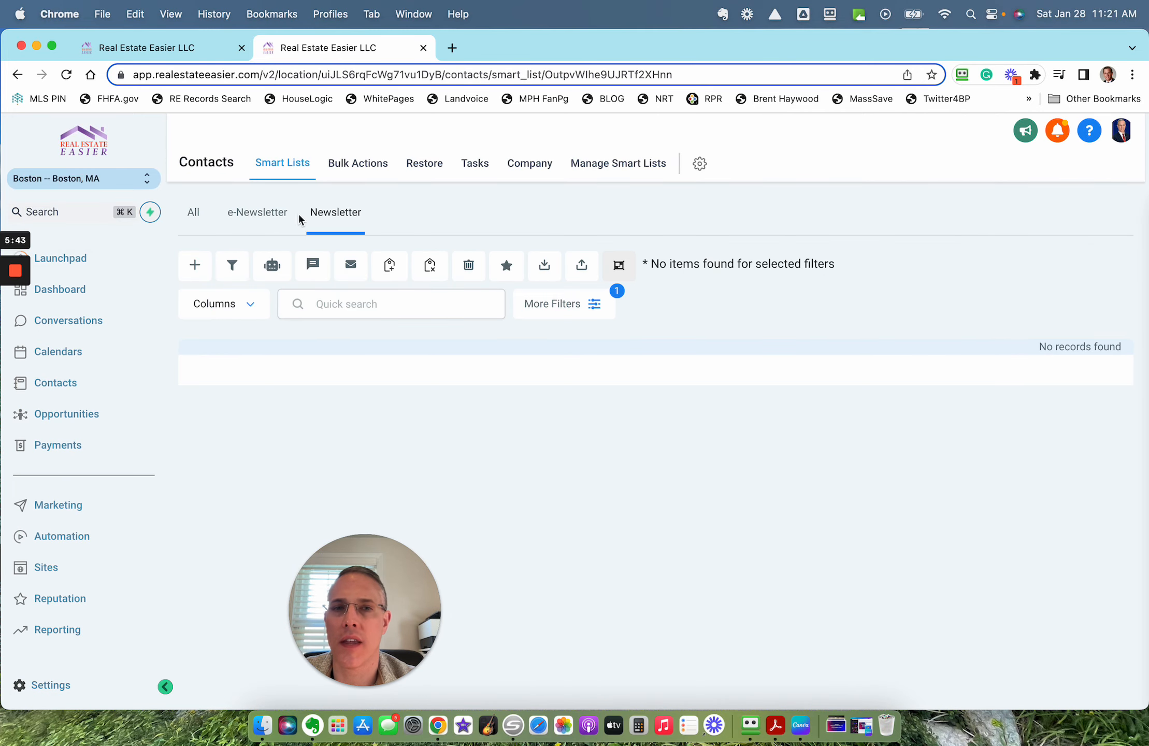
# Step: Move the Newsletter smart list ahead of e-Newsletter in the smart list management, and delete the e-Newsletter smart list
pyautogui.click(237, 218)
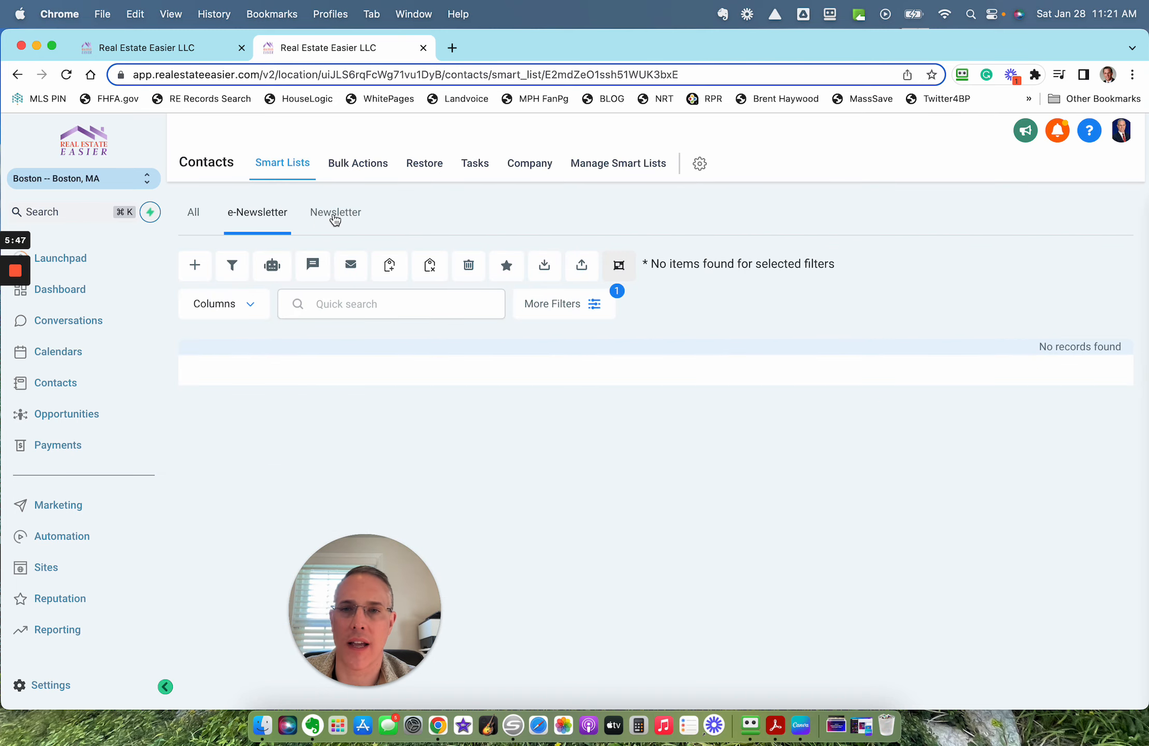
pyautogui.click(606, 166)
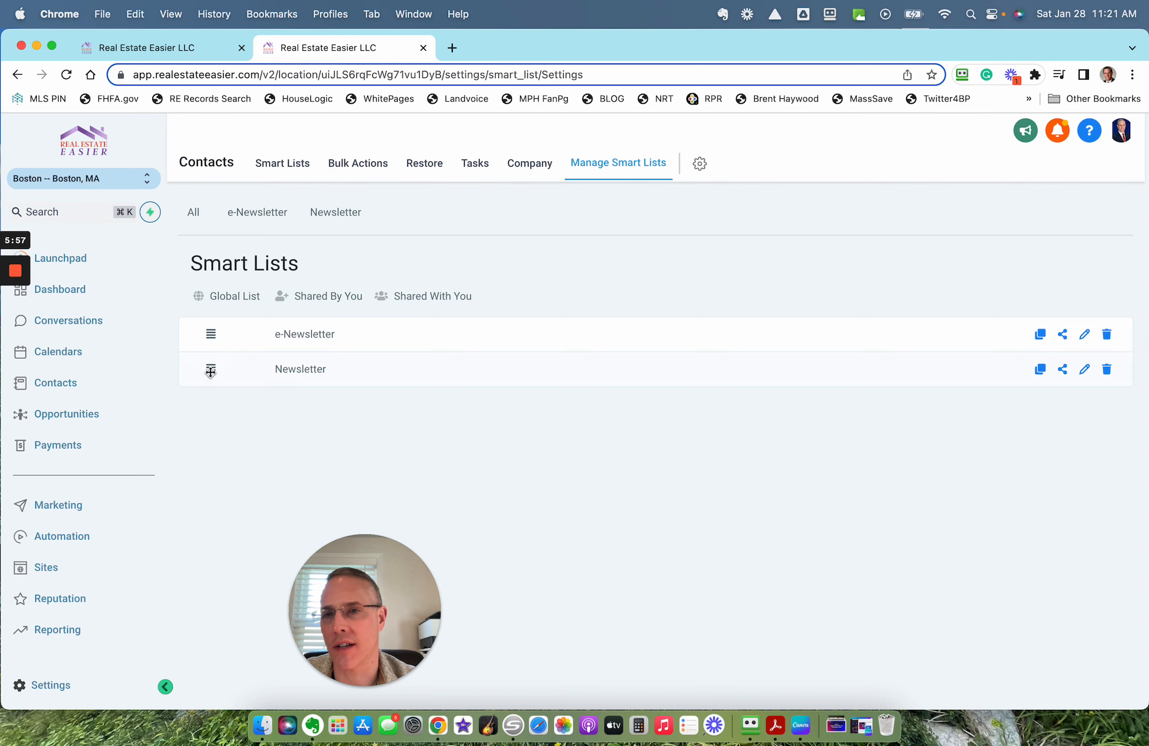
pyautogui.moveTo(211, 369); pyautogui.dragTo(222, 334)
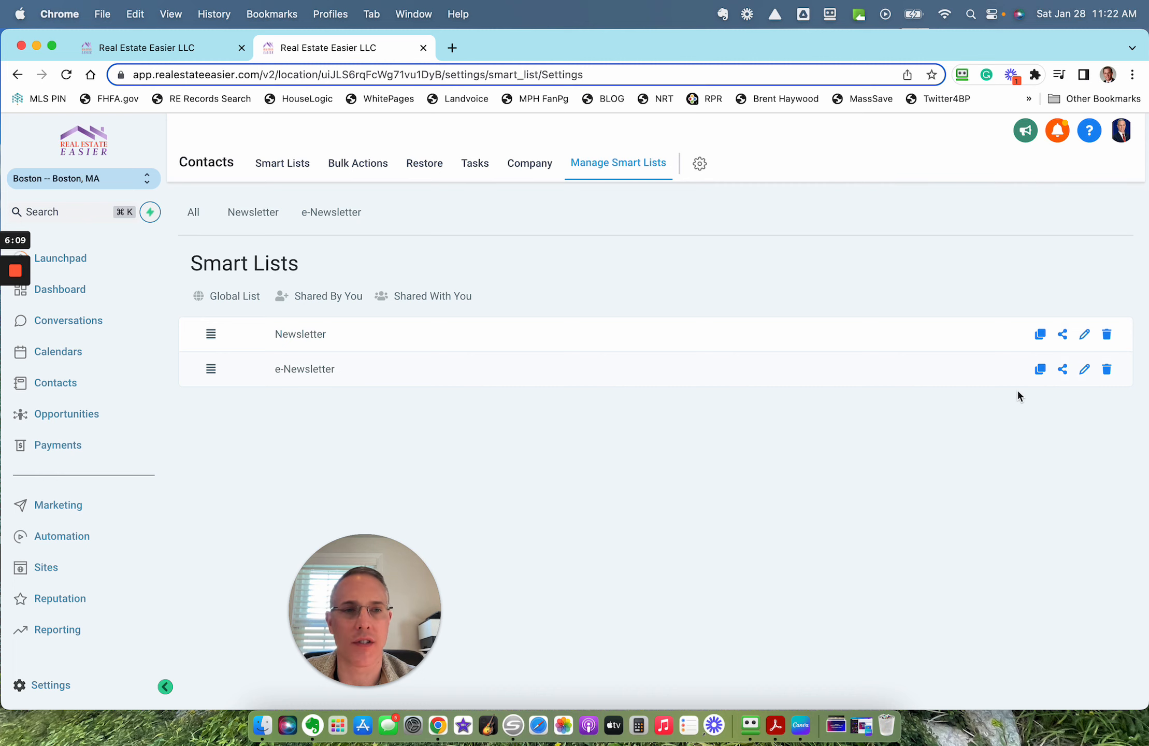
pyautogui.click(1104, 374)
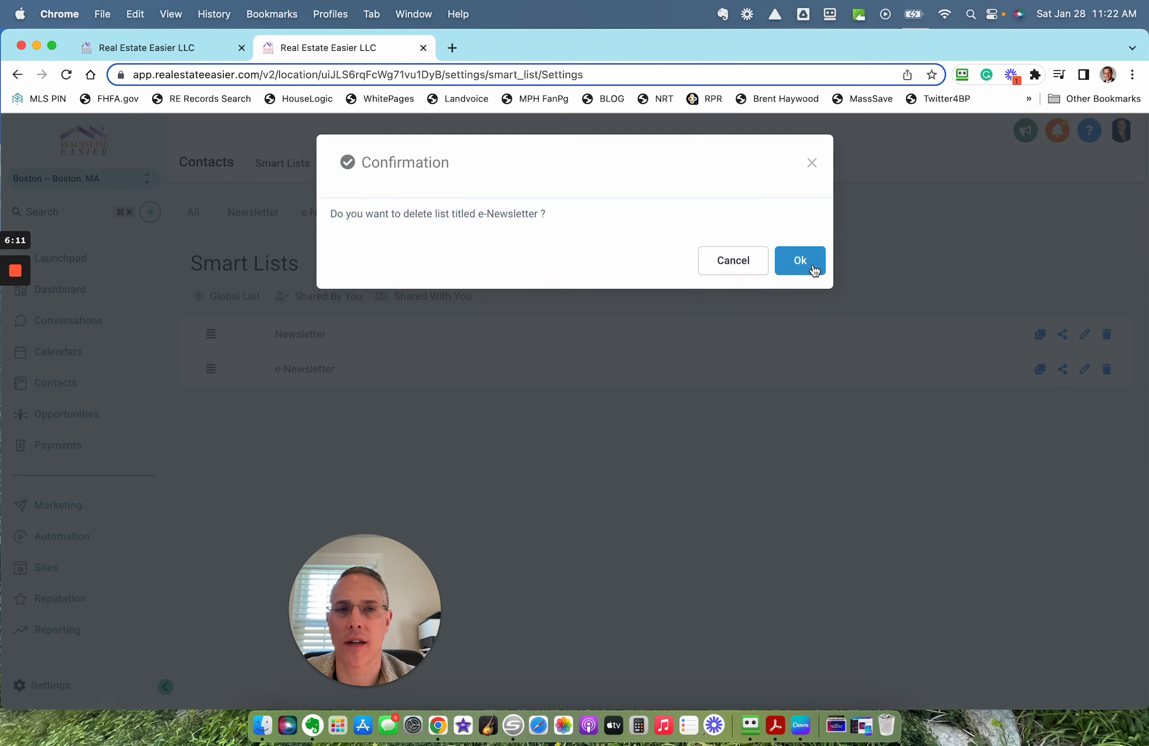
pyautogui.click(811, 264)
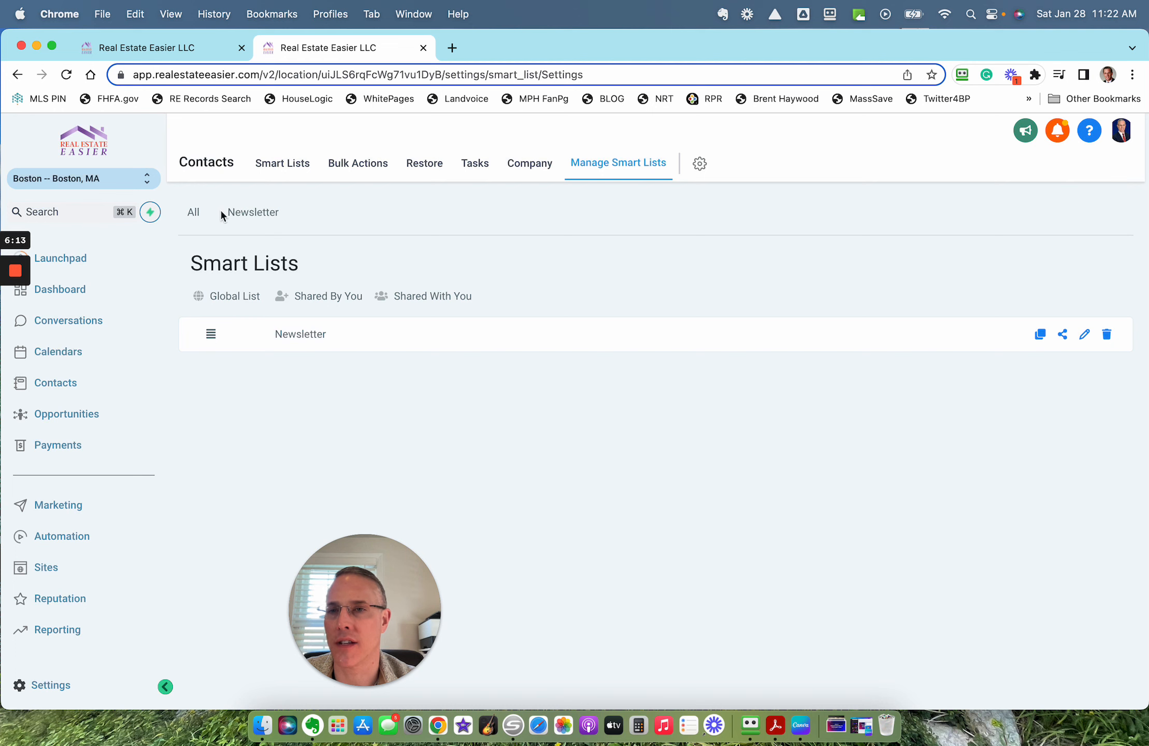
# Step: Check the contacts and their tags in the All and Newsletter smart lists
pyautogui.click(192, 212)
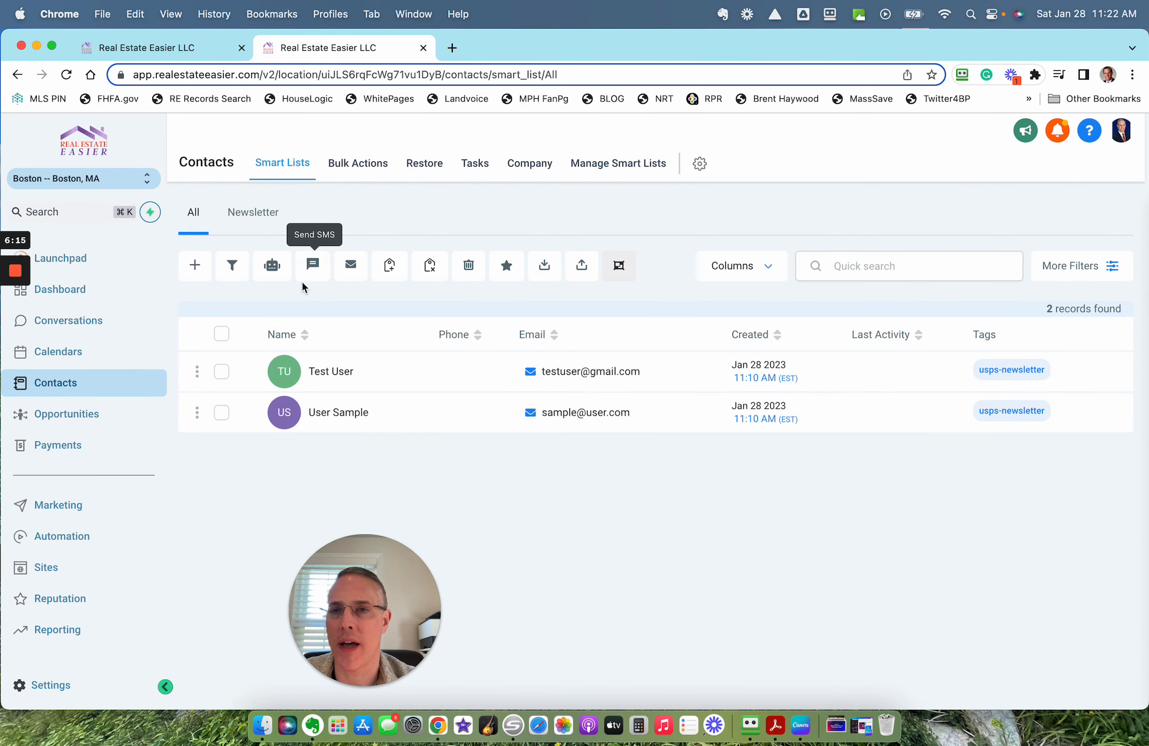
pyautogui.click(197, 215)
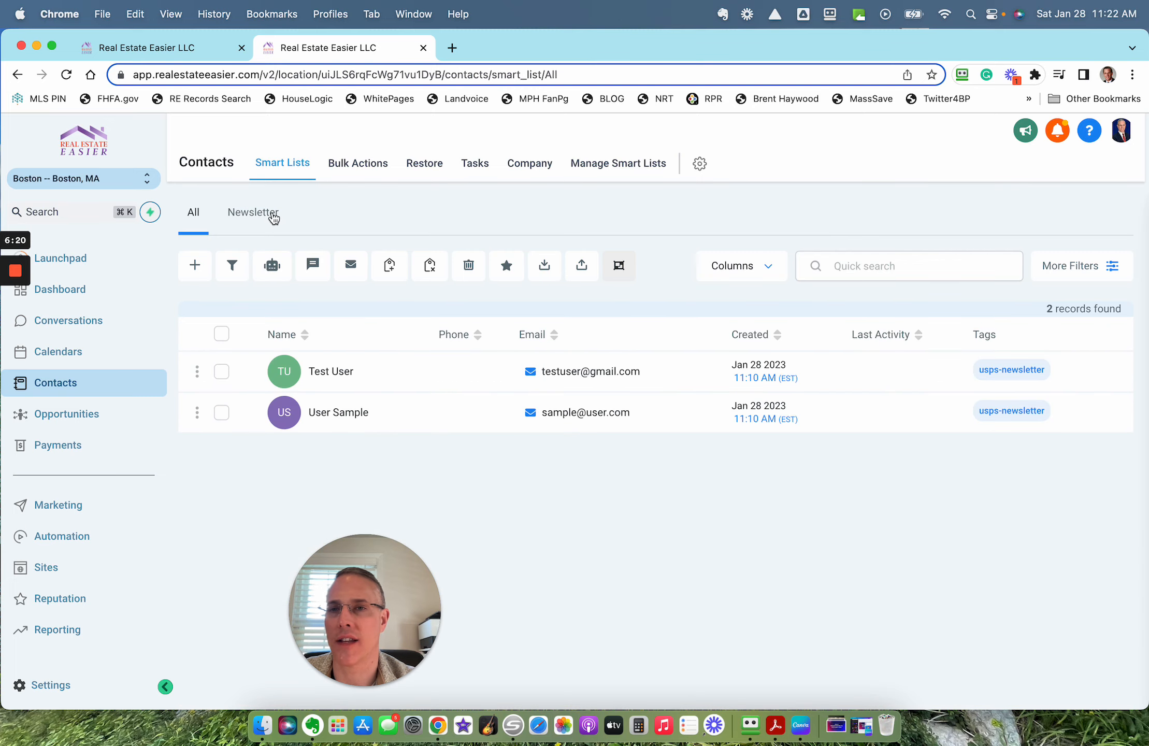
pyautogui.click(273, 217)
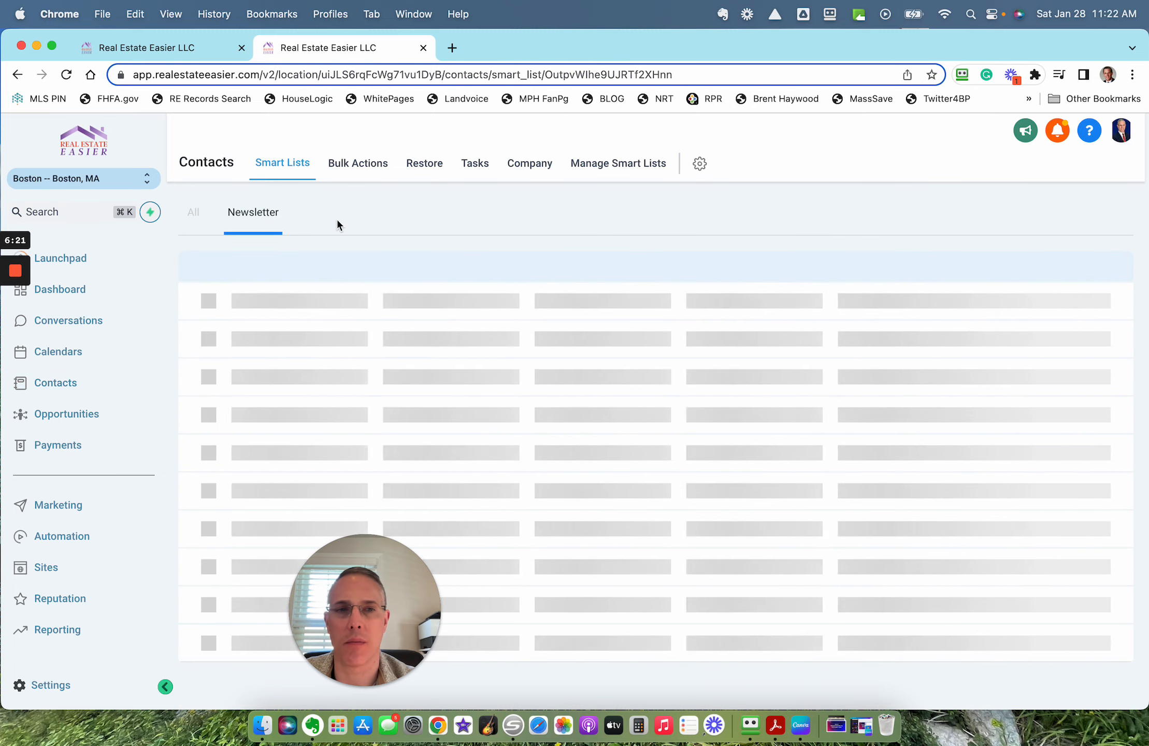